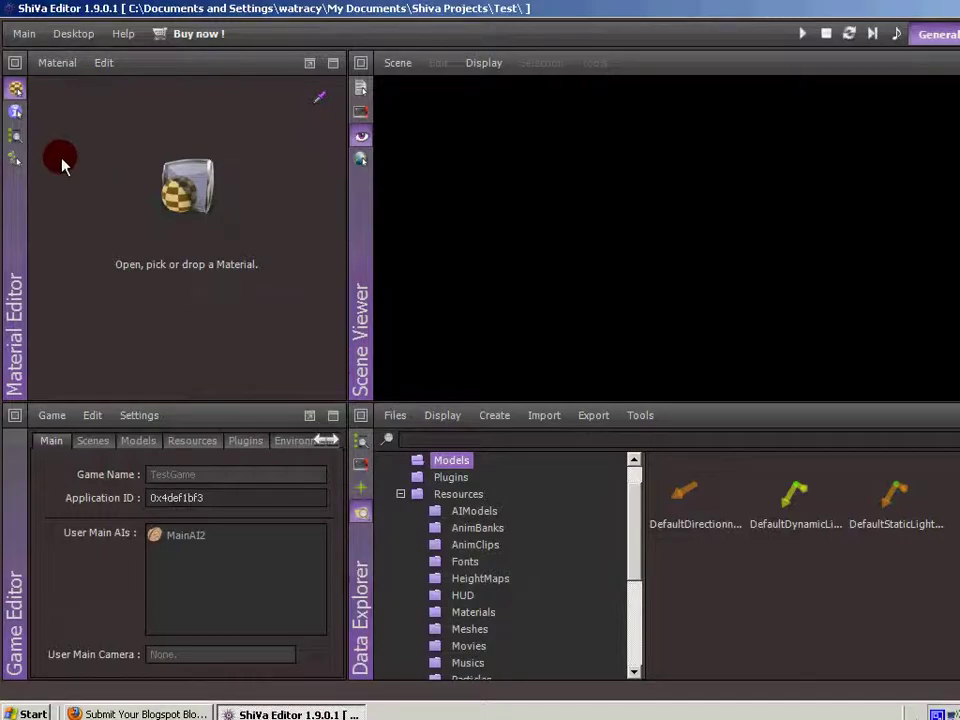
click(22, 110)
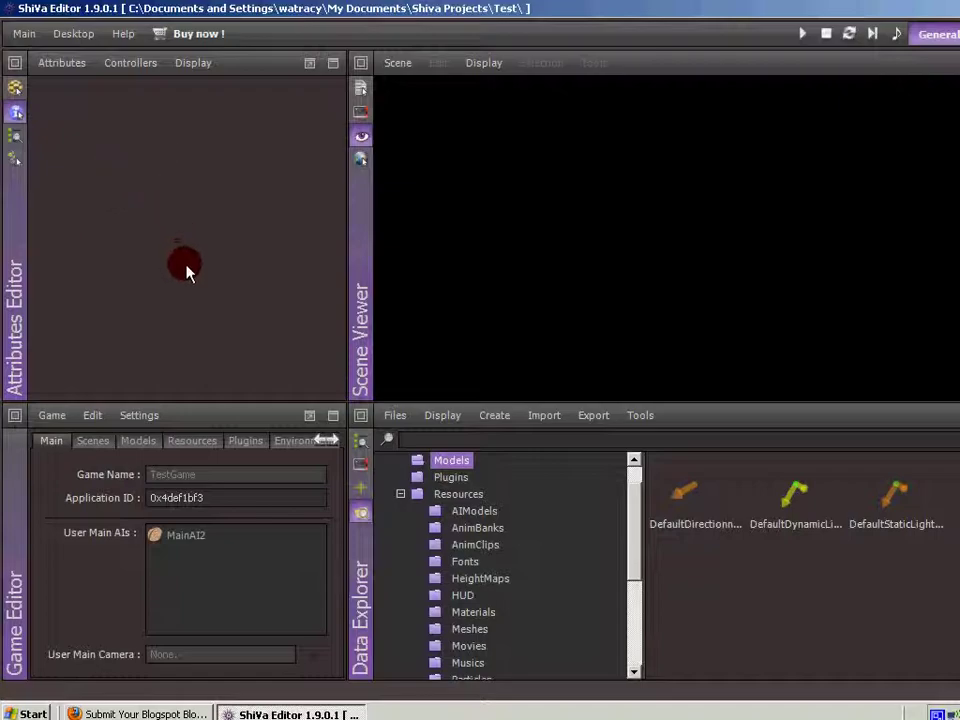
Create a new sphere shape in the Models folder named Ball.
right_click(441, 465)
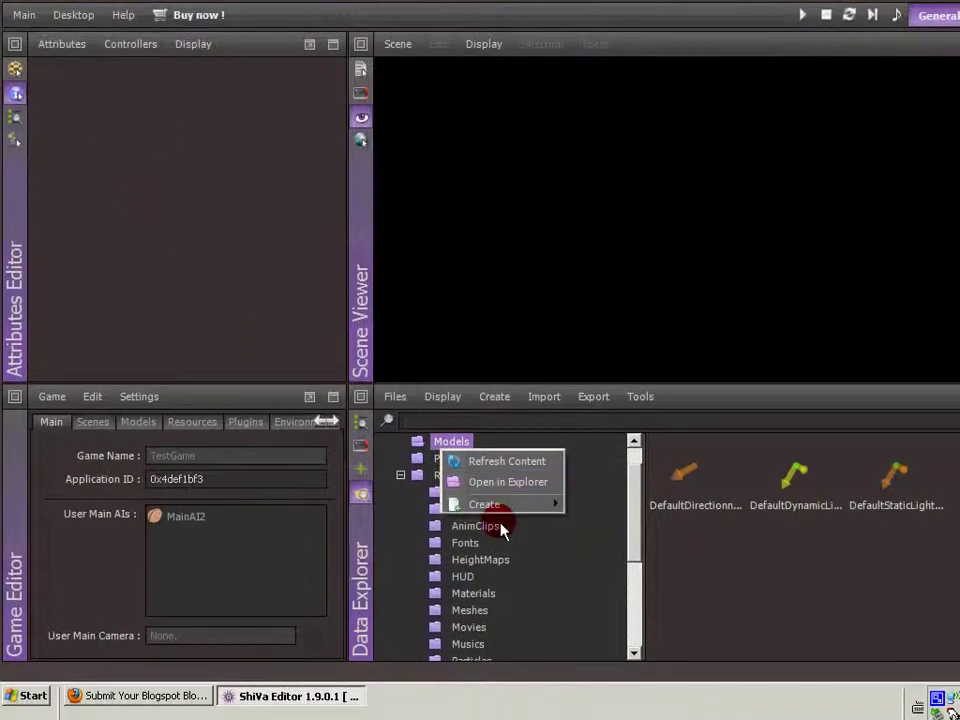
mouse_move(508, 530)
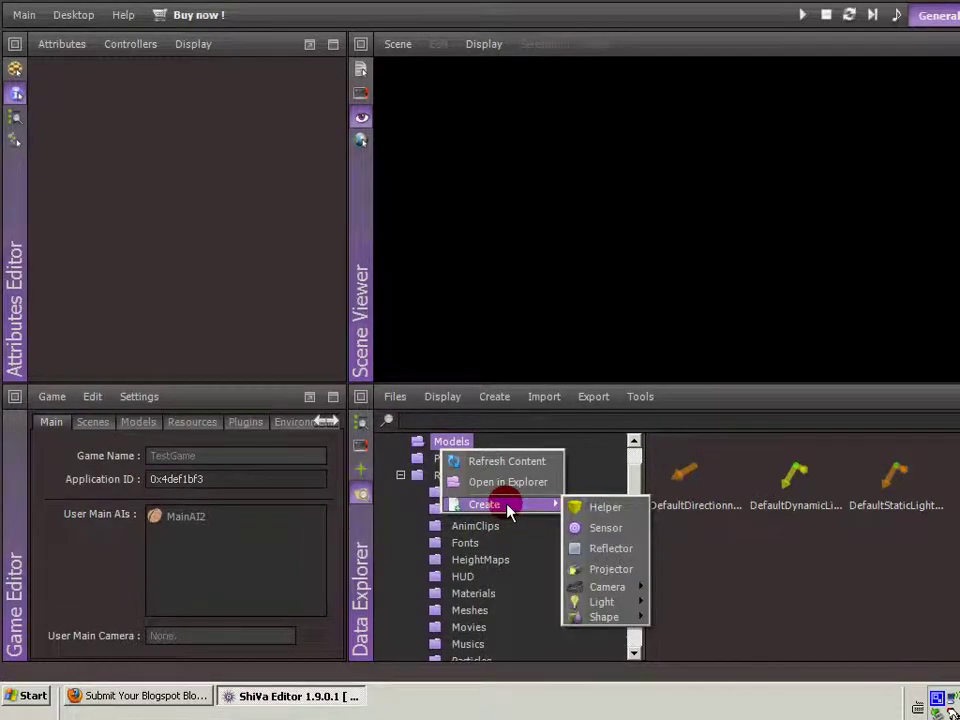
mouse_move(495, 508)
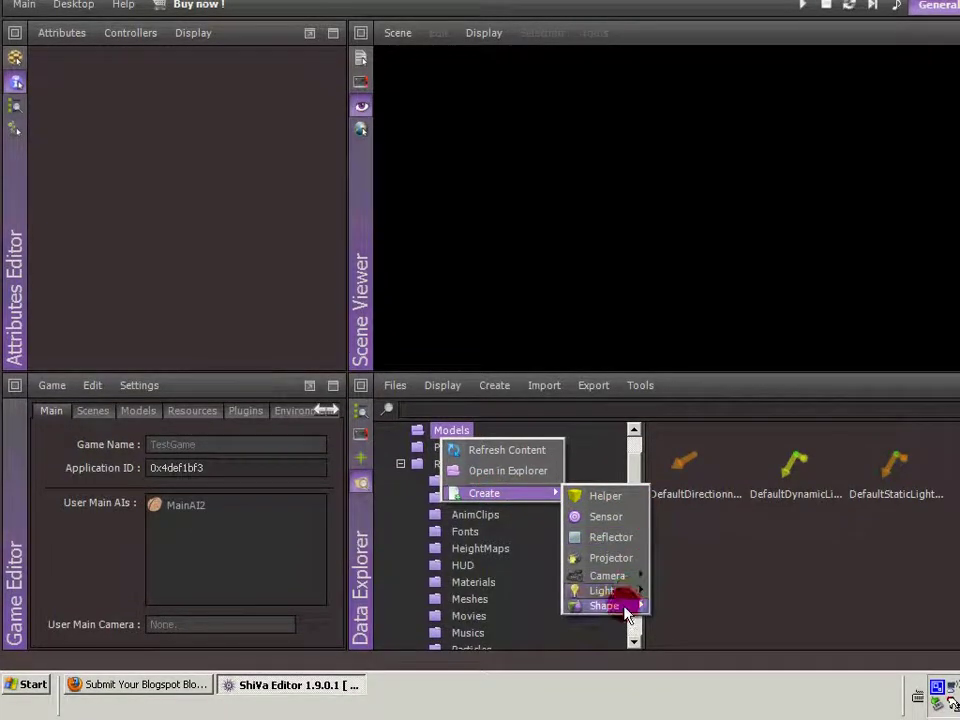
mouse_move(615, 617)
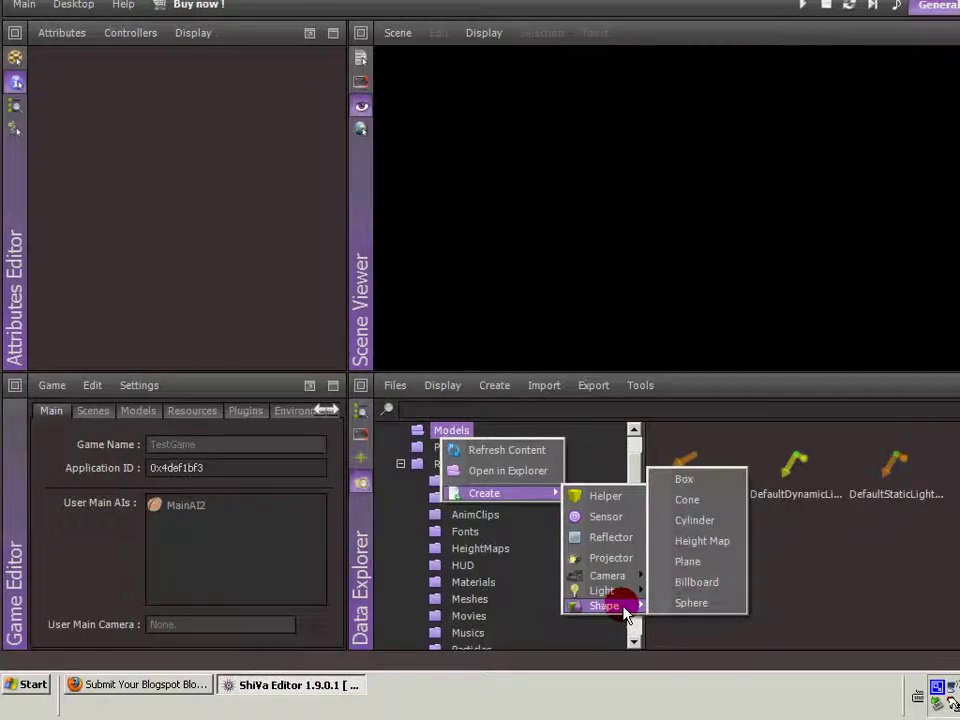
click(694, 605)
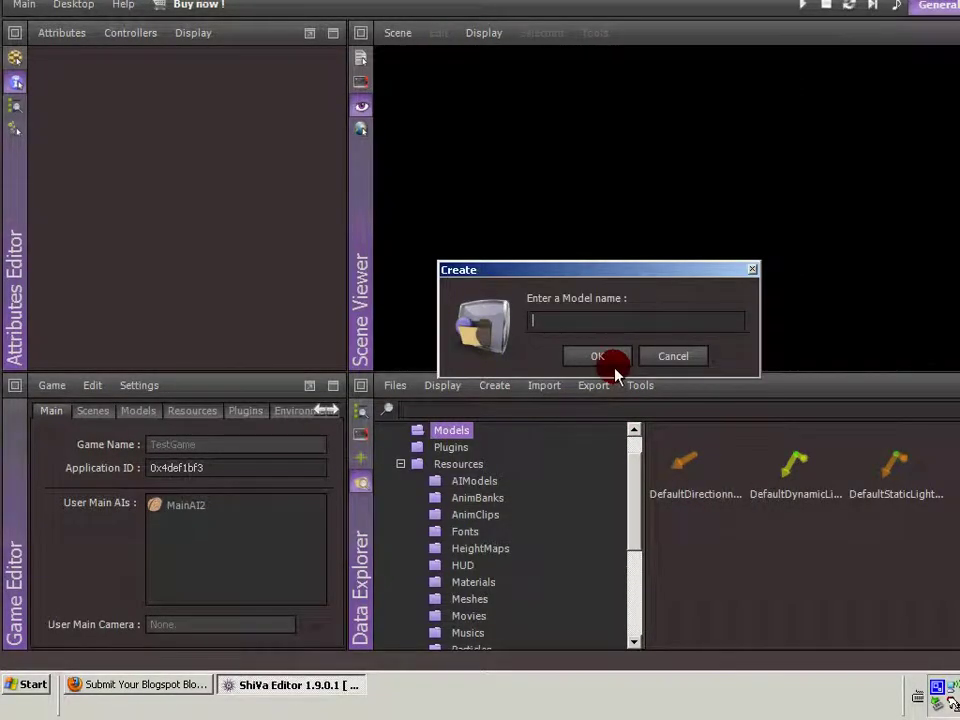
text(Ball)
key(Return)
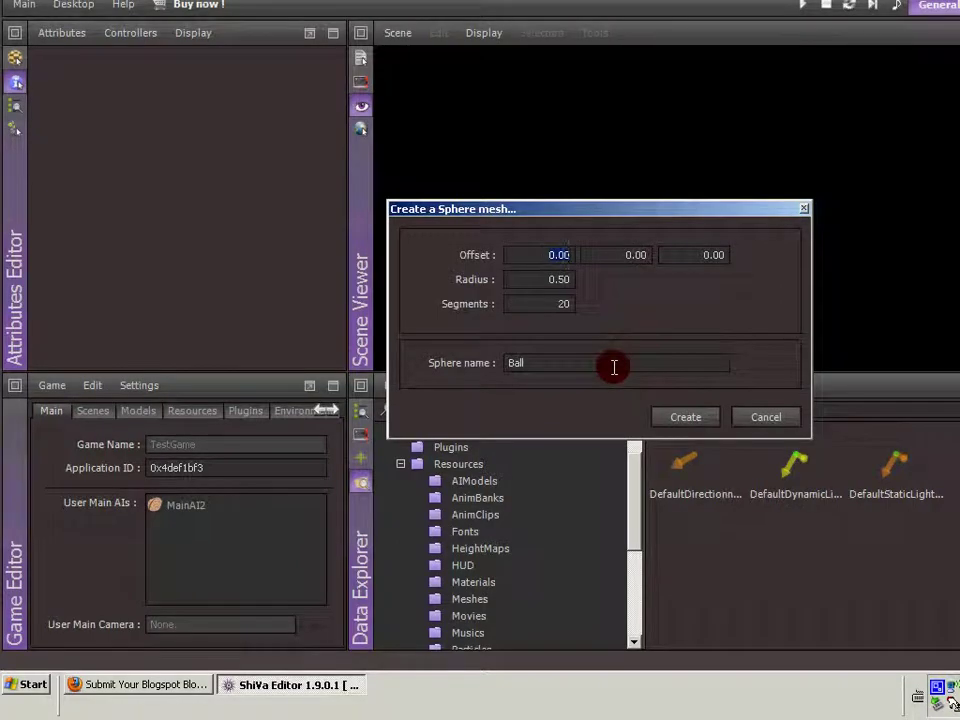
Set the sphere radius to 3.00, keep 20 segments, create it and overwrite the old Ball.
click(553, 260)
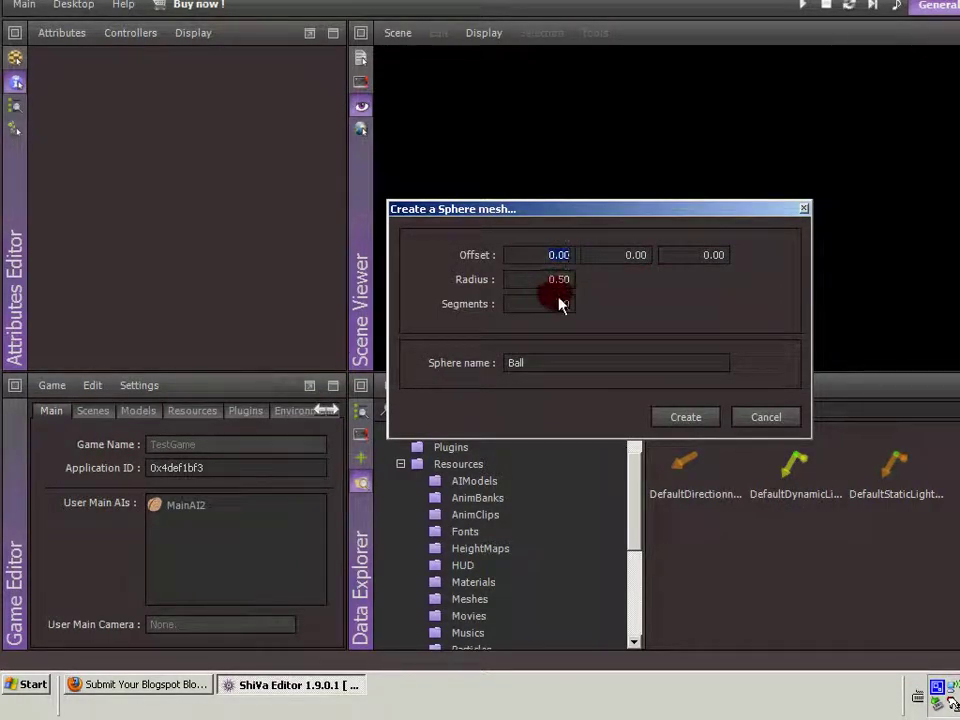
click(555, 280)
key(BackSpace)
text(3)
key(Tab)
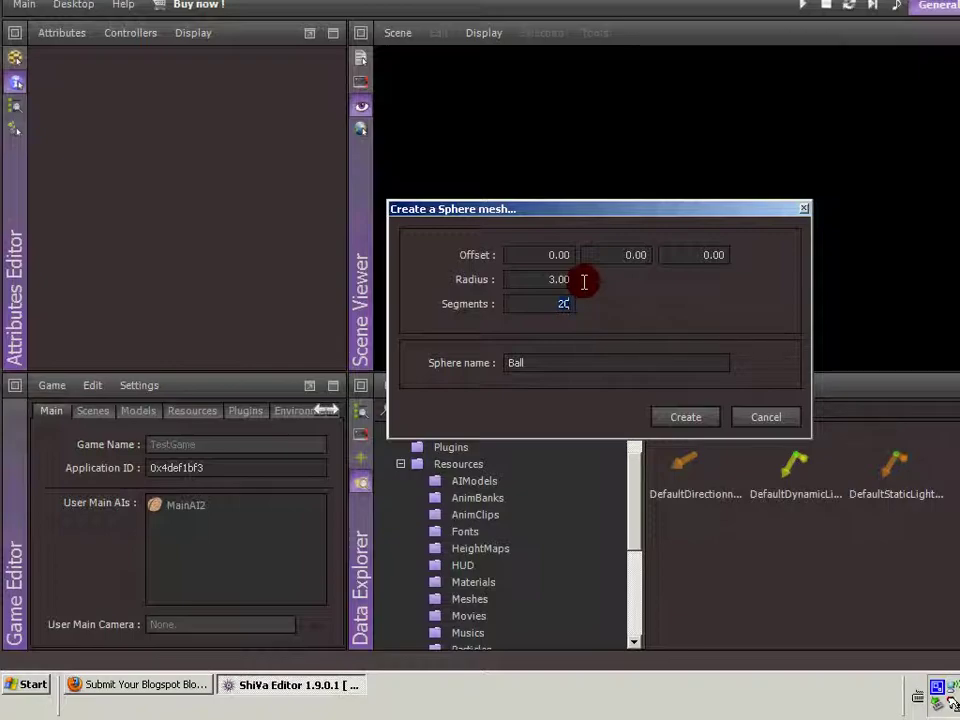
text(30)
key(ctrl+z)
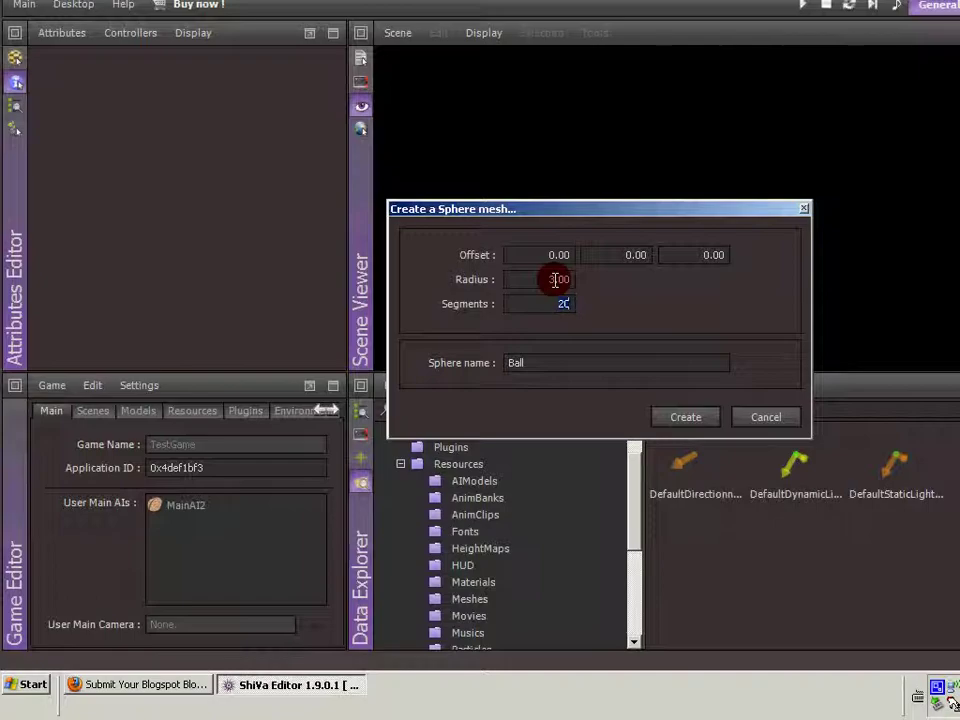
click(688, 418)
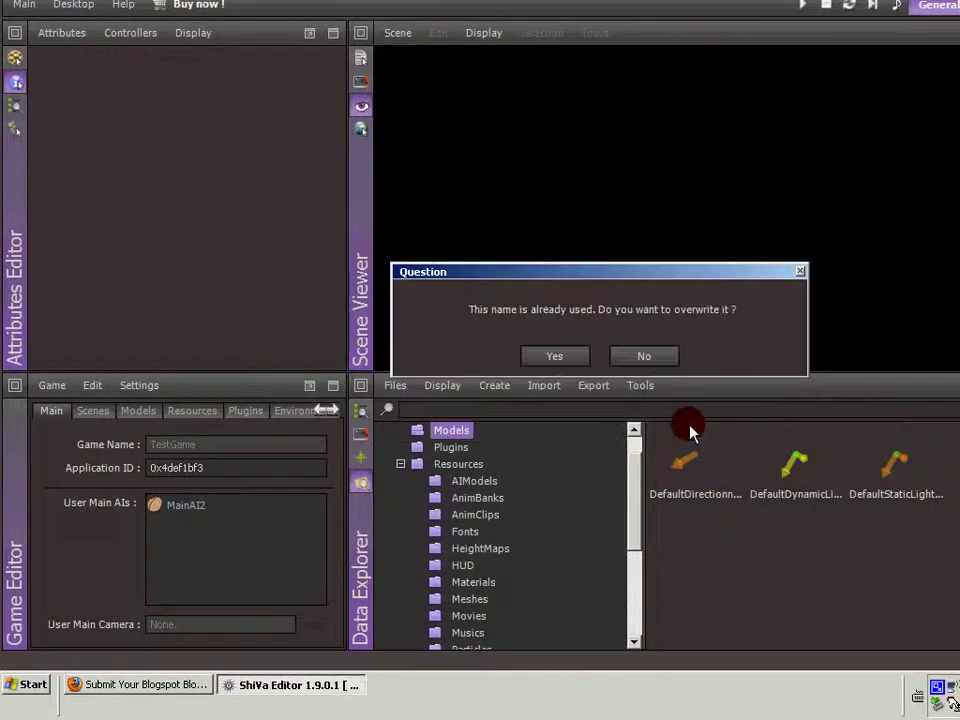
click(555, 357)
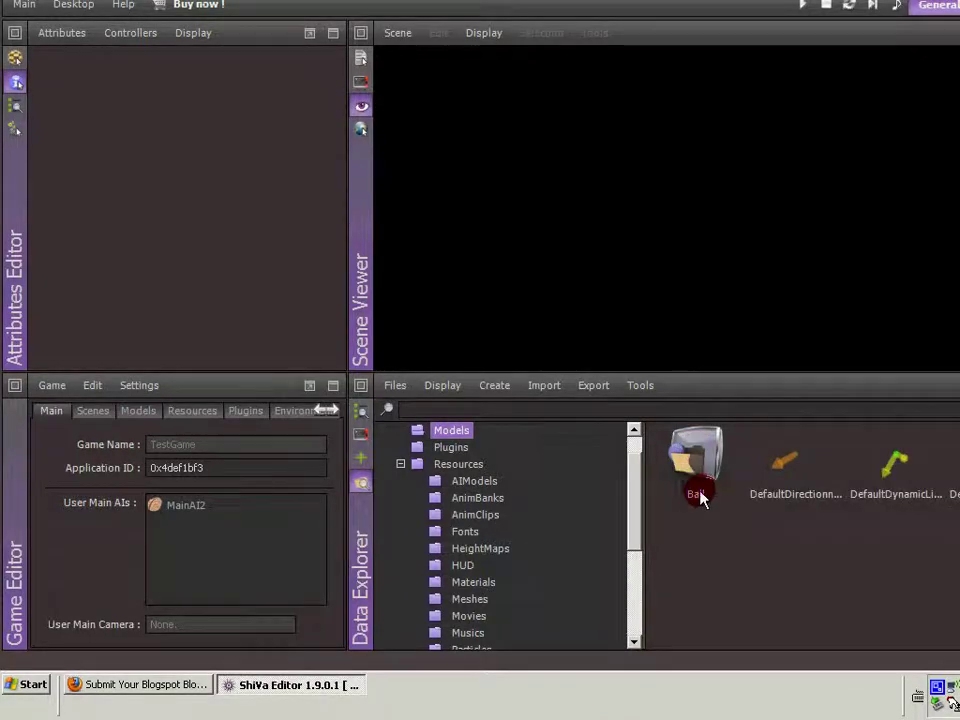
Double-click the Ball model in the Data Explorer to display the magenta sphere in the Scene Viewer.
double_click(697, 458)
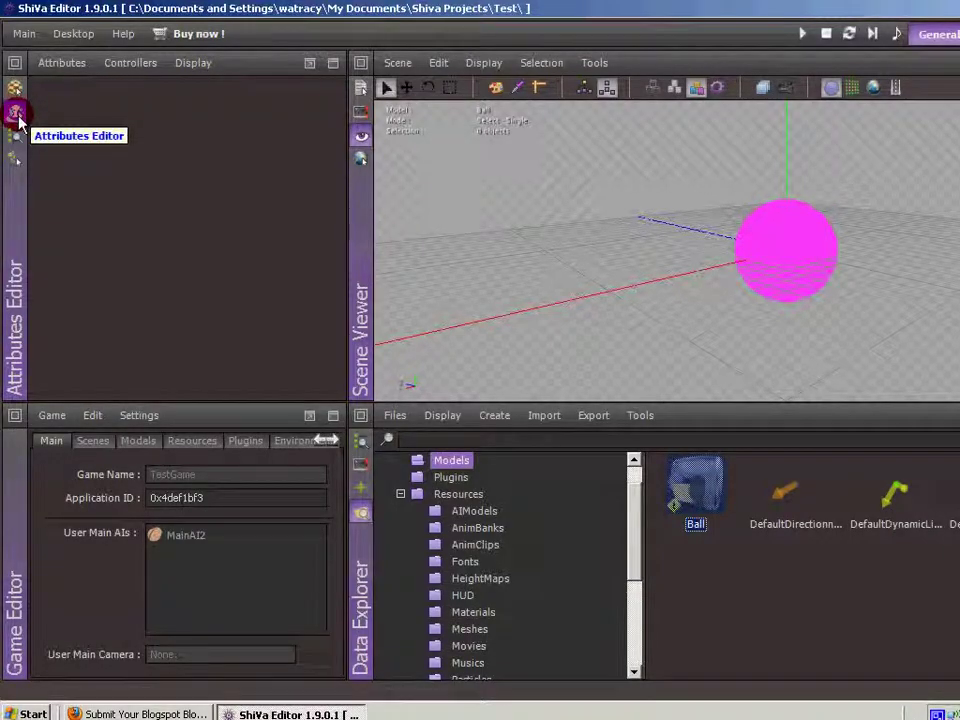
Switch the top-left panel to the Attributes Editor and select the Ball sphere to list its attribute groups.
click(16, 64)
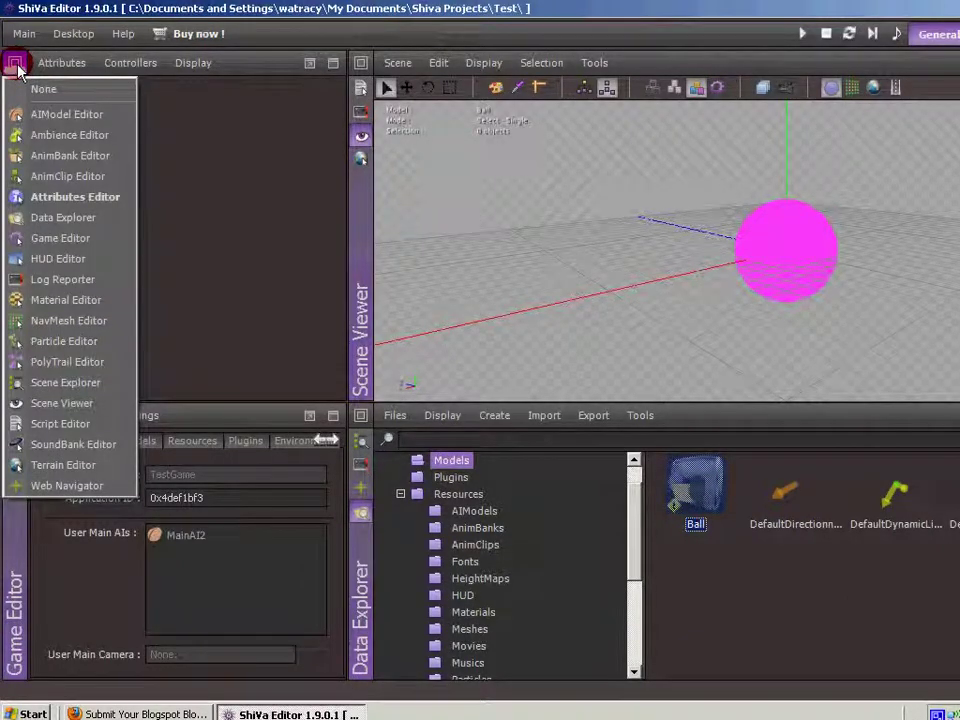
click(70, 197)
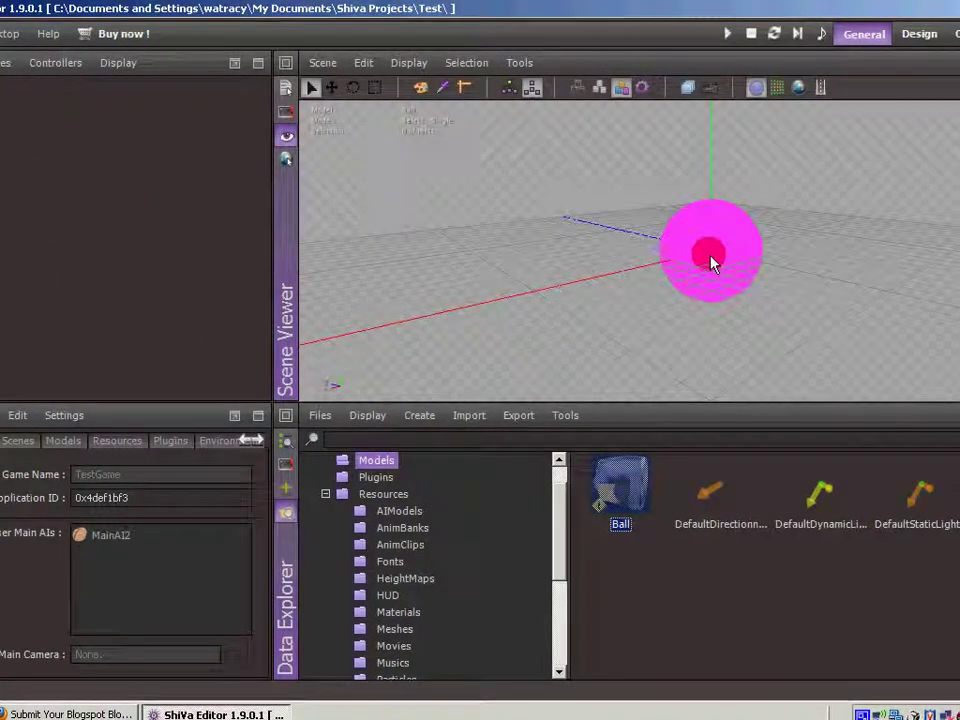
click(704, 249)
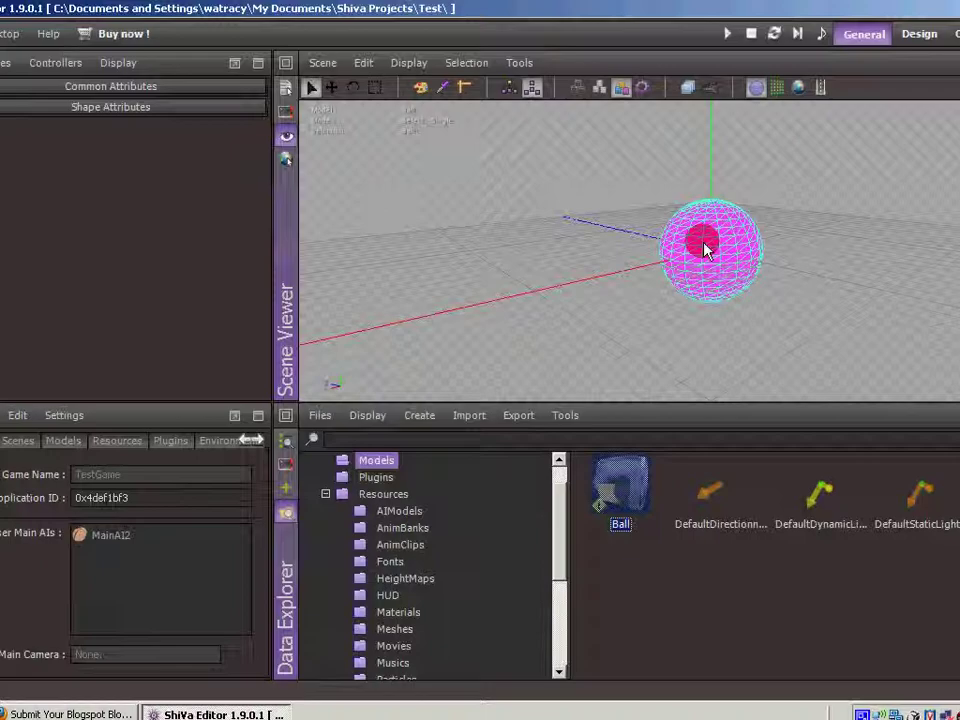
mouse_move(704, 249)
mouse_down()
mouse_move(697, 161)
mouse_move(572, 149)
mouse_up()
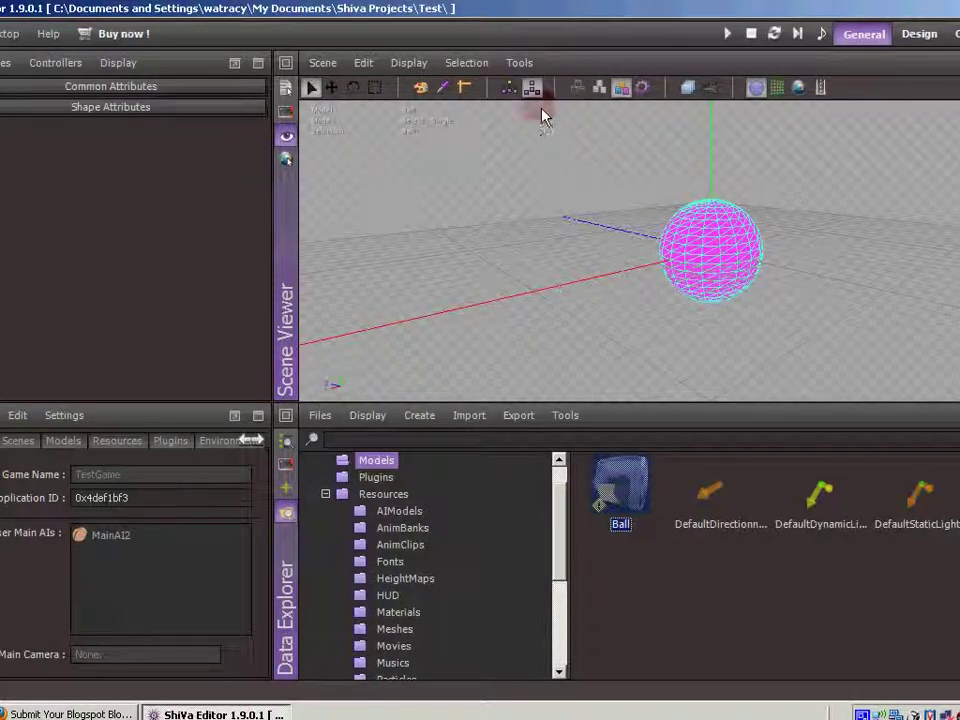
mouse_move(164, 77)
mouse_down()
mouse_move(118, 77)
mouse_move(125, 88)
mouse_up()
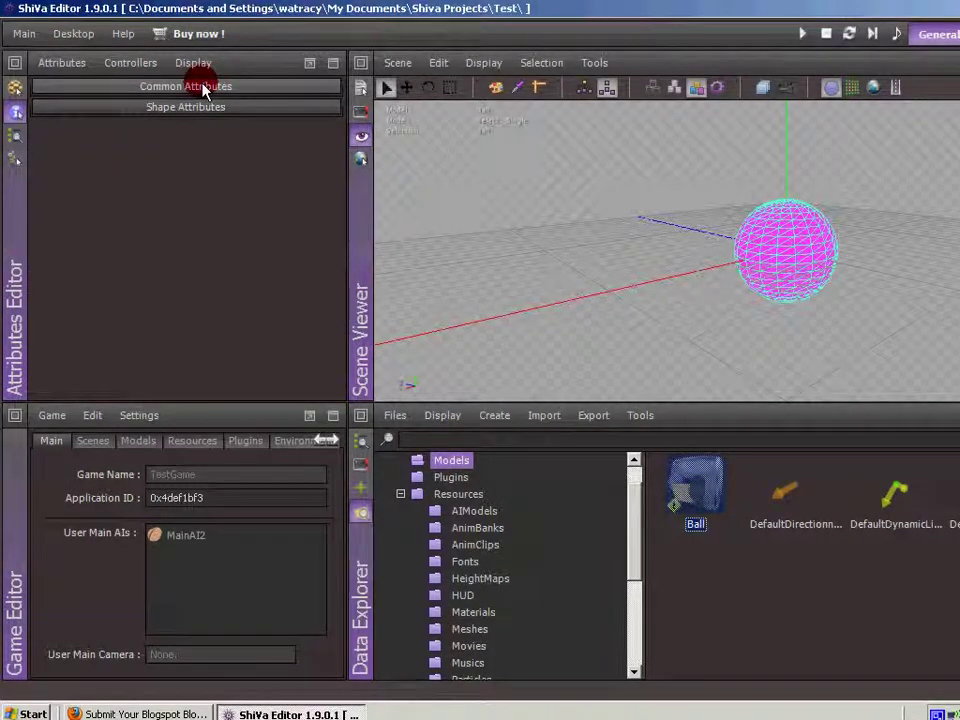
mouse_move(203, 88)
mouse_down()
mouse_move(203, 98)
mouse_move(148, 88)
mouse_up()
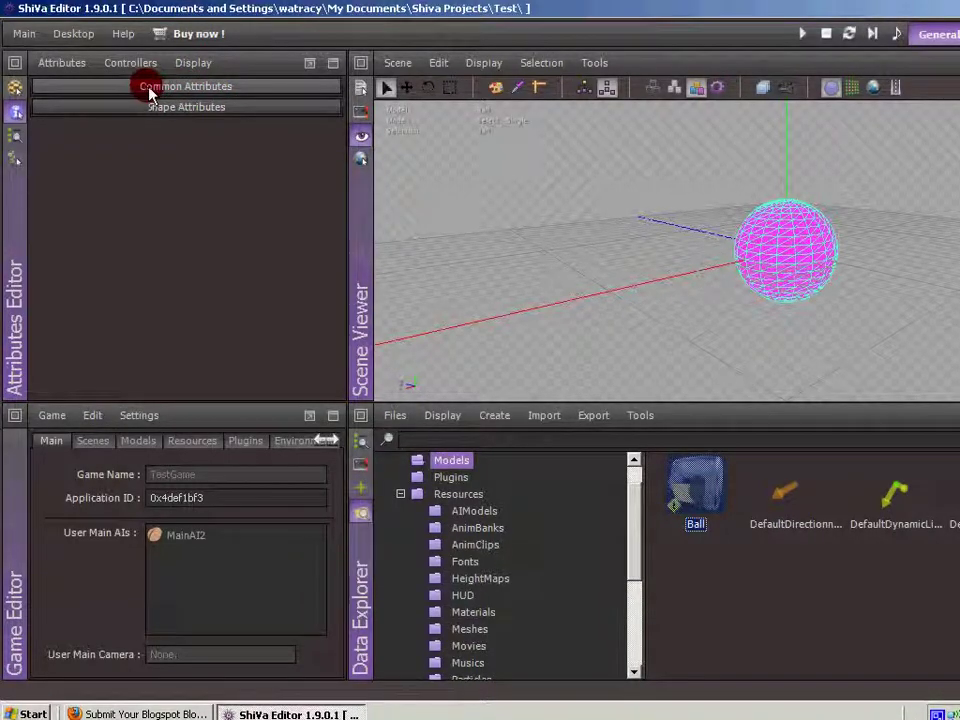
click(178, 104)
click(174, 90)
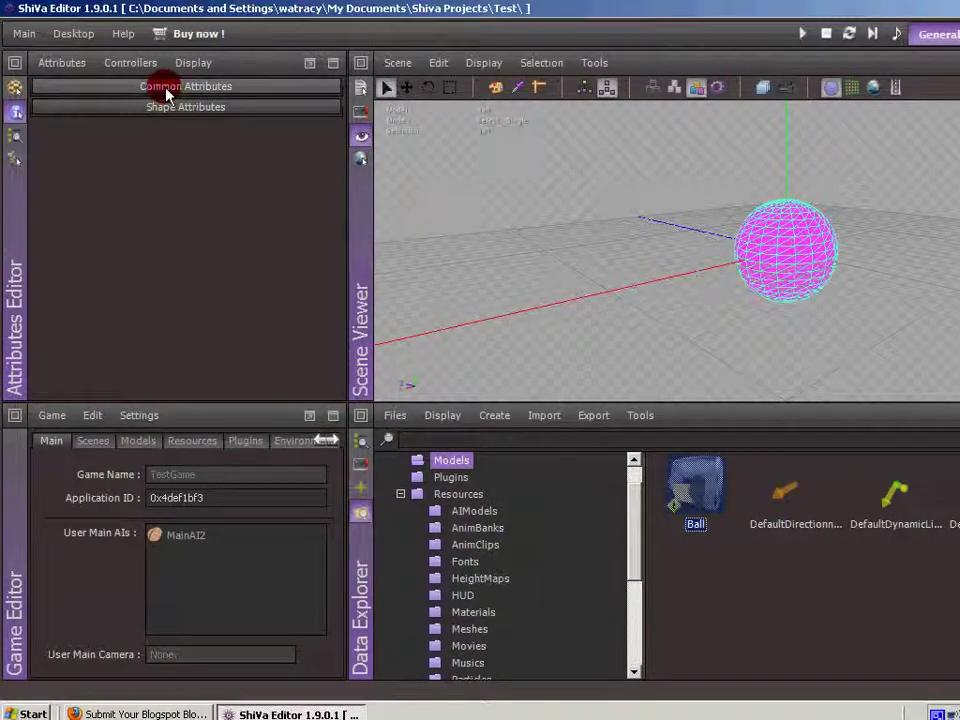
Scroll the Ball's Common Attributes down to its -3.000 to 3.000 bounding box and visibility settings.
click(166, 88)
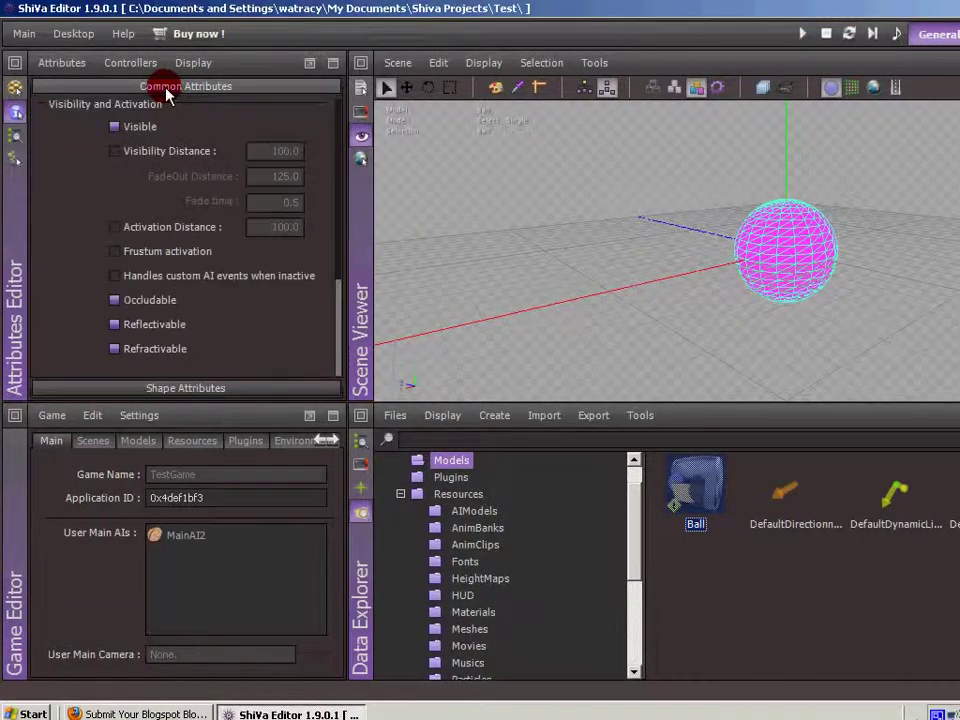
click(183, 390)
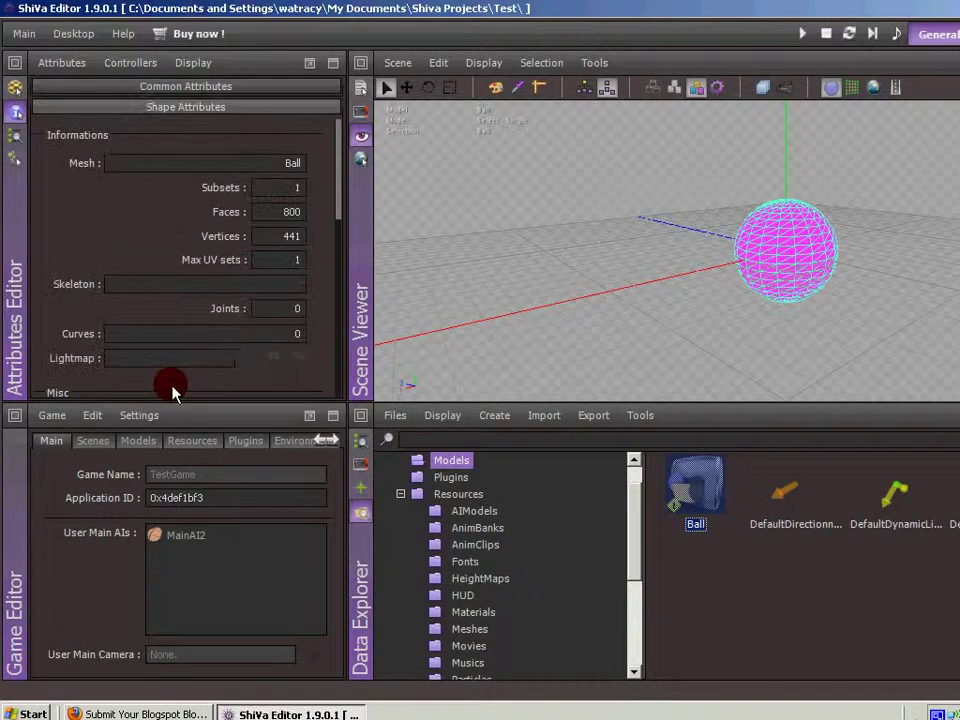
click(237, 109)
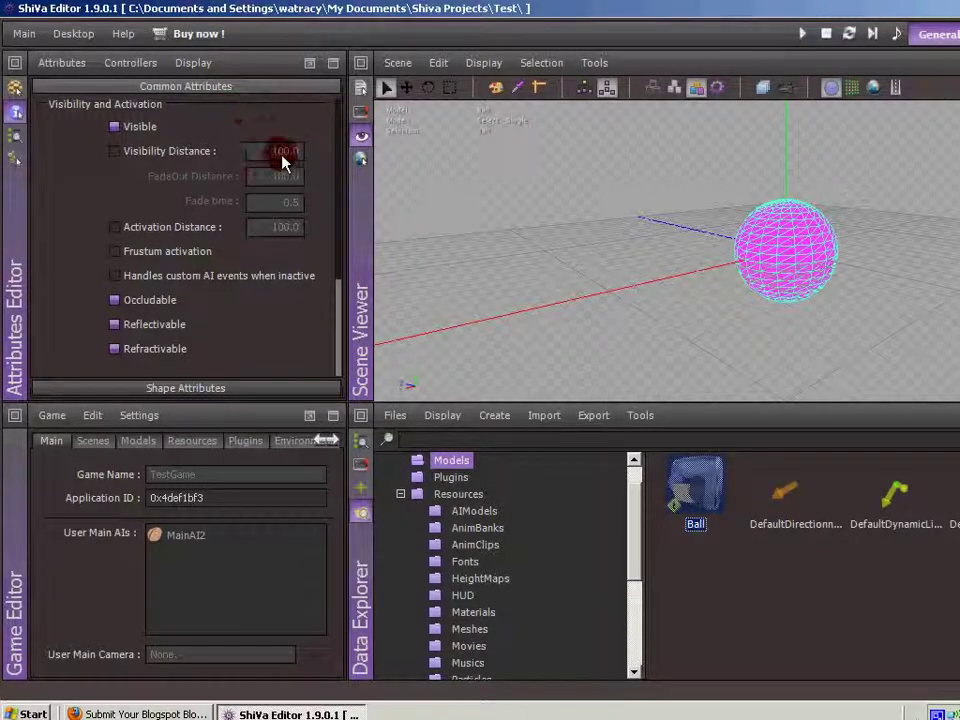
scroll(208, 133, up, 1)
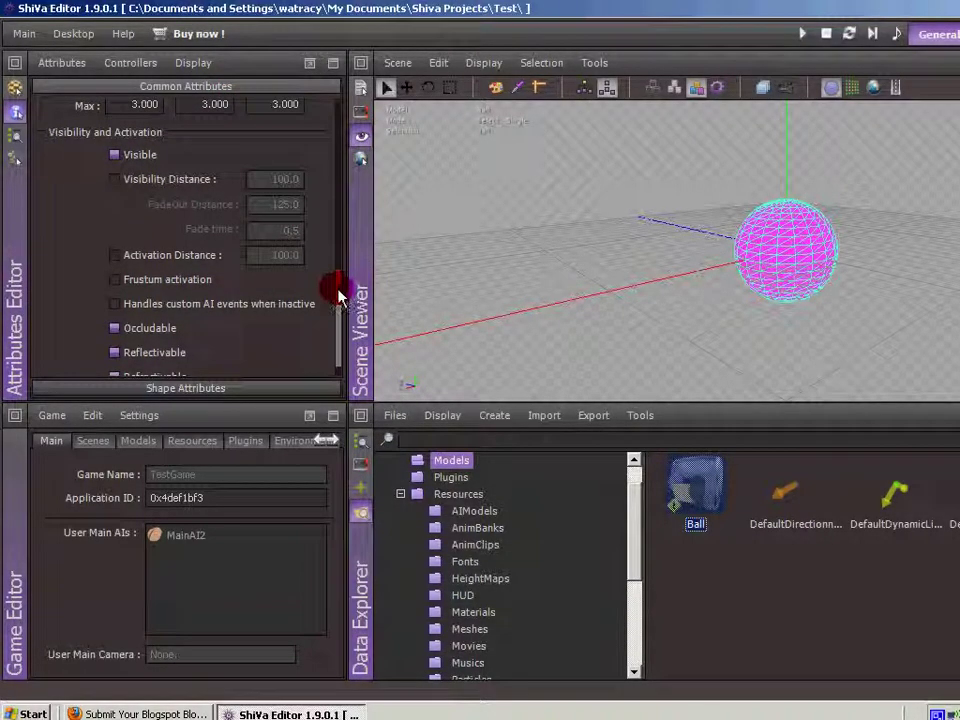
drag(336, 289, 336, 92)
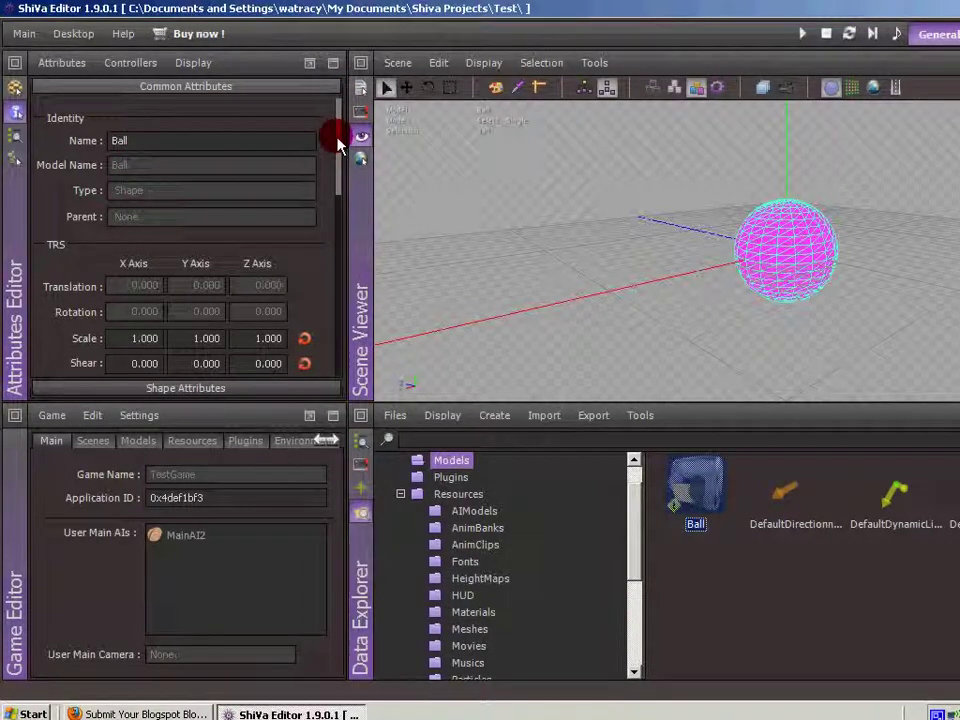
drag(336, 133, 340, 163)
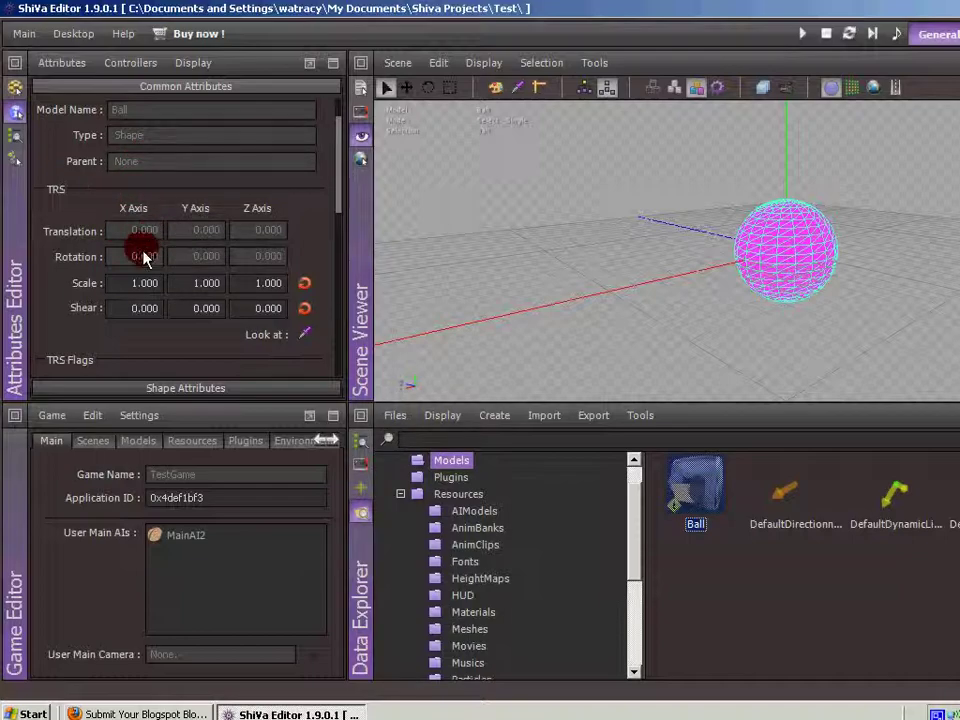
drag(339, 189, 336, 237)
scroll(334, 238, down, 1)
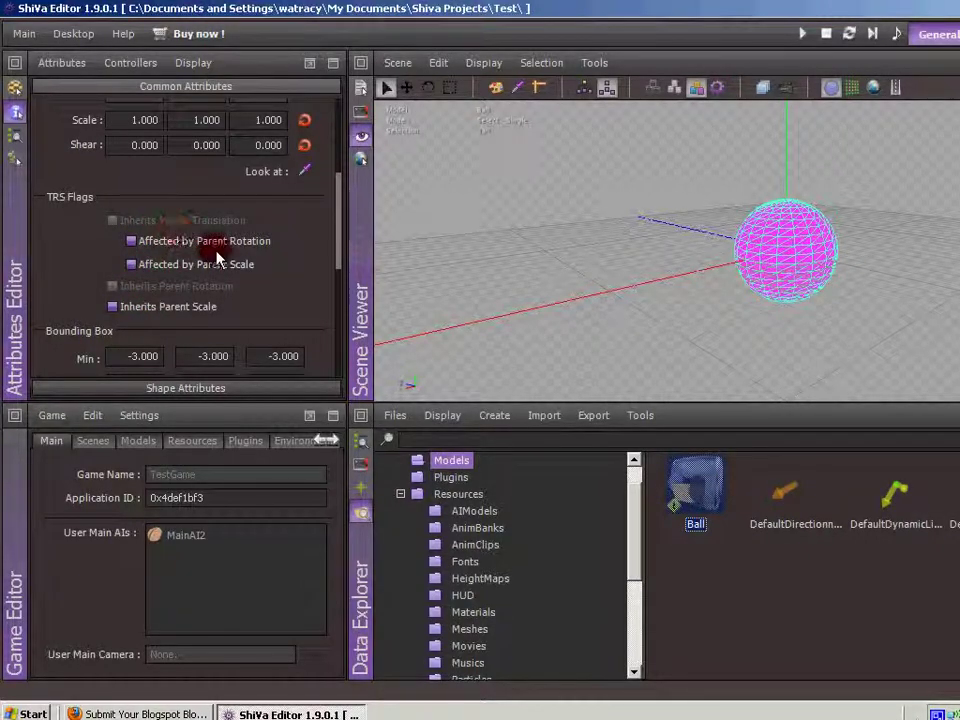
scroll(336, 213, down, 3)
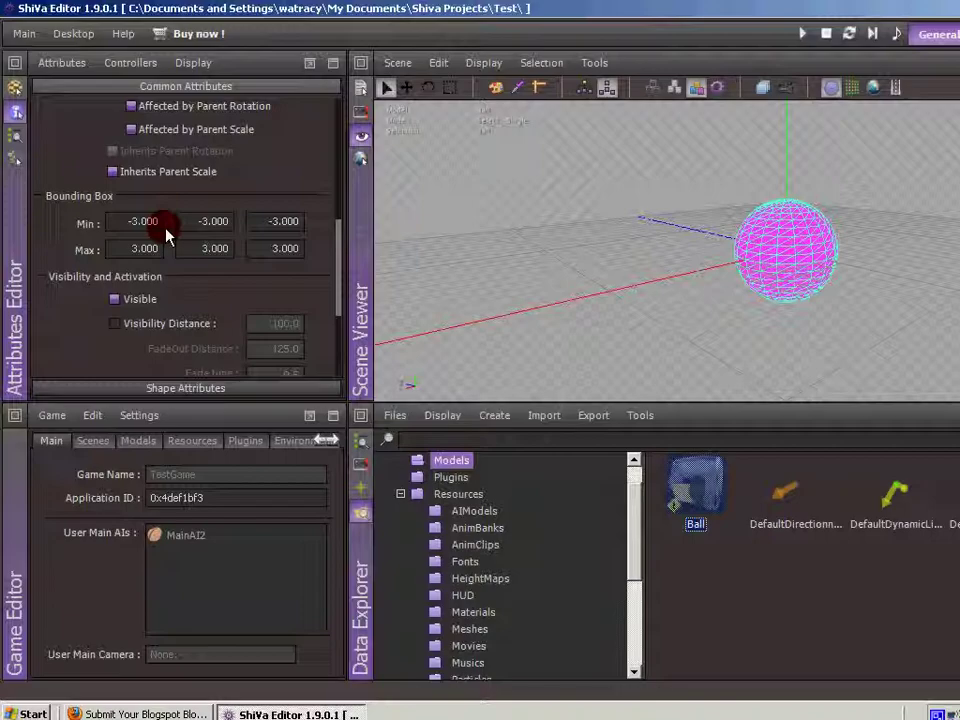
click(485, 63)
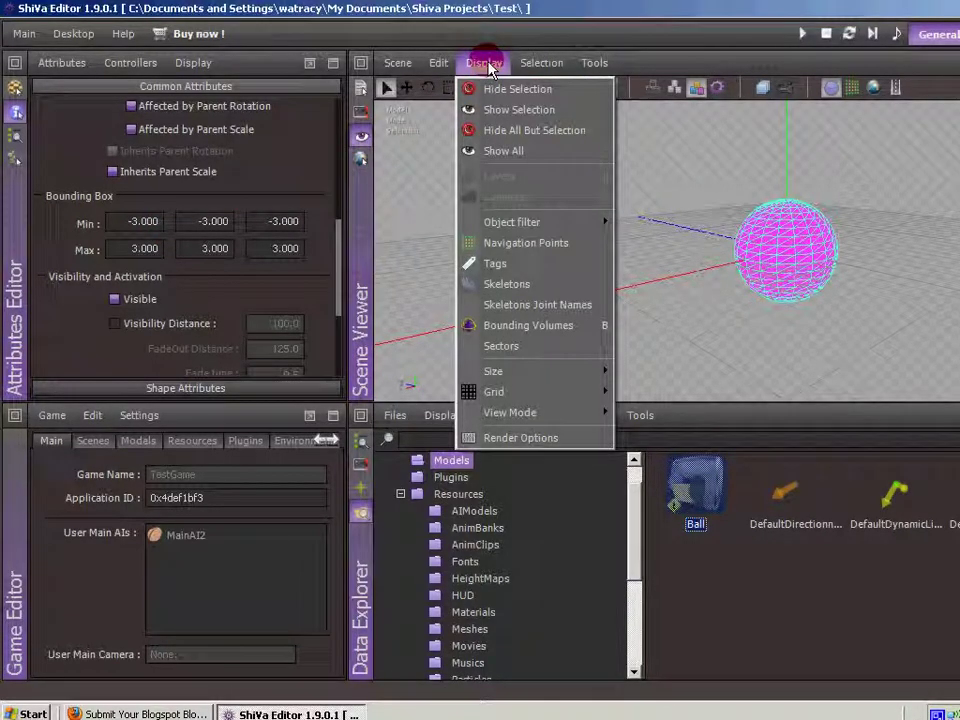
Show Bounding Volumes in the viewport and toggle the Ball's Visible option off and back on.
click(517, 330)
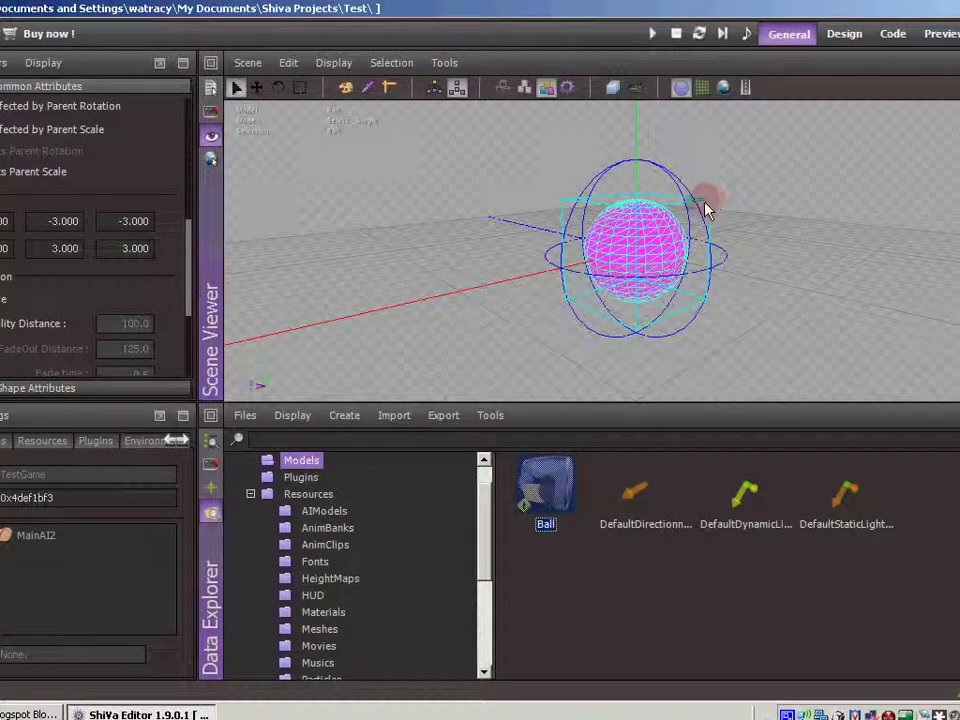
drag(189, 234, 181, 276)
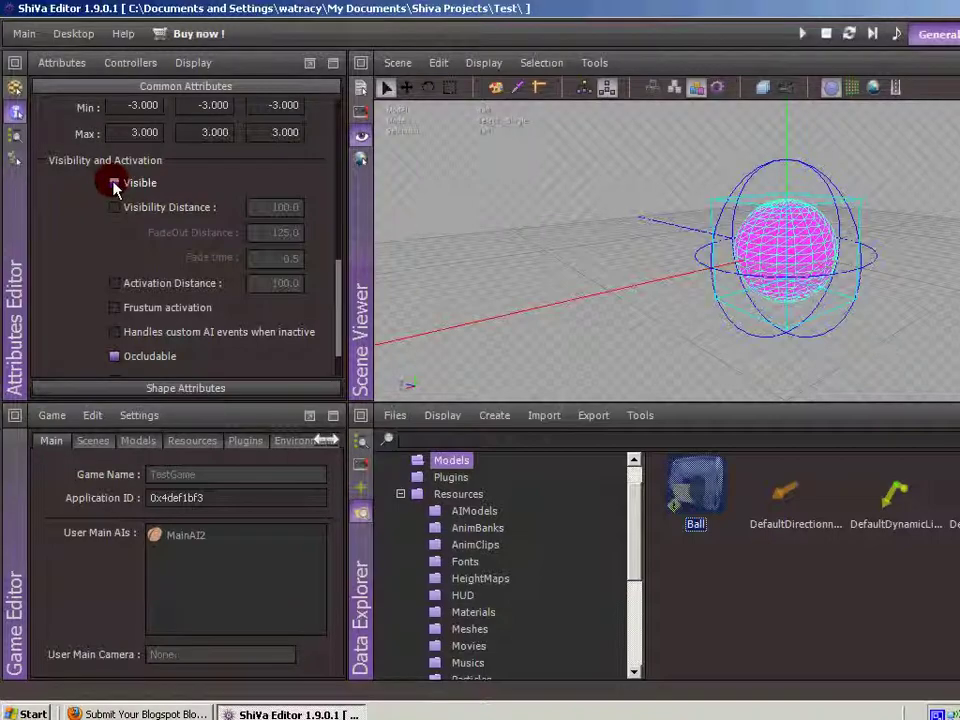
click(39, 183)
click(114, 184)
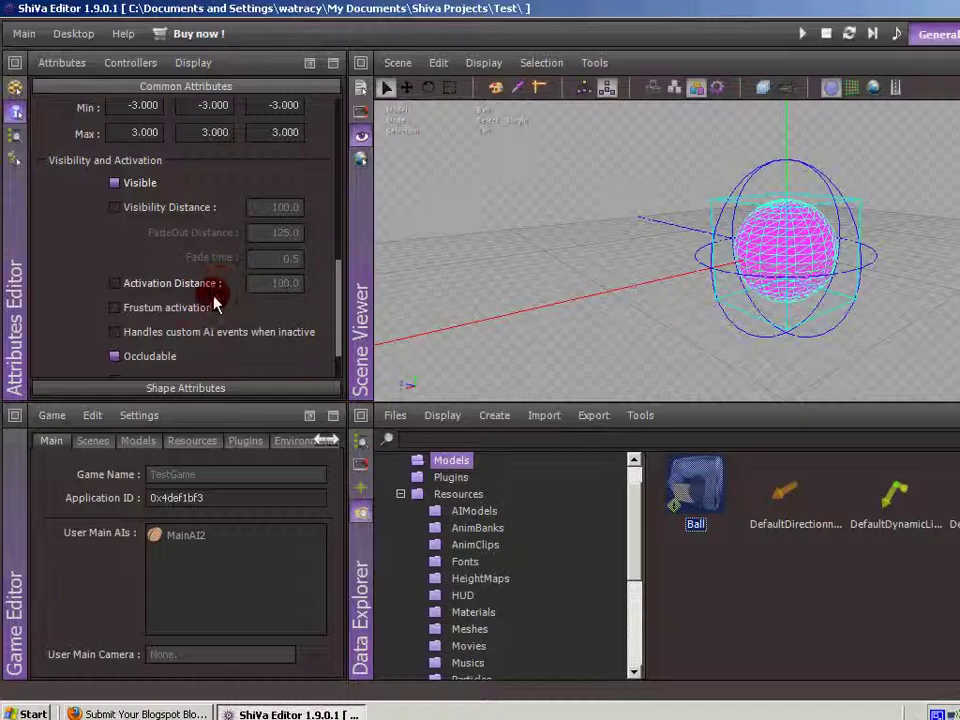
drag(336, 296, 336, 317)
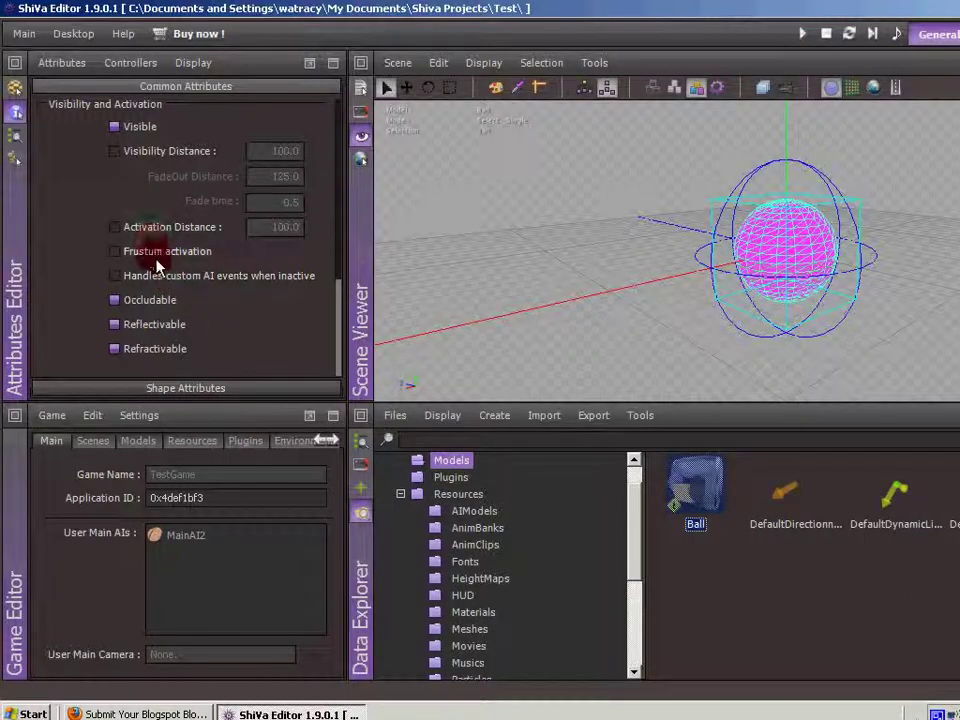
Expand Shape Attributes to see the Ball mesh's 800 faces, 441 vertices and one material-less subset.
click(169, 388)
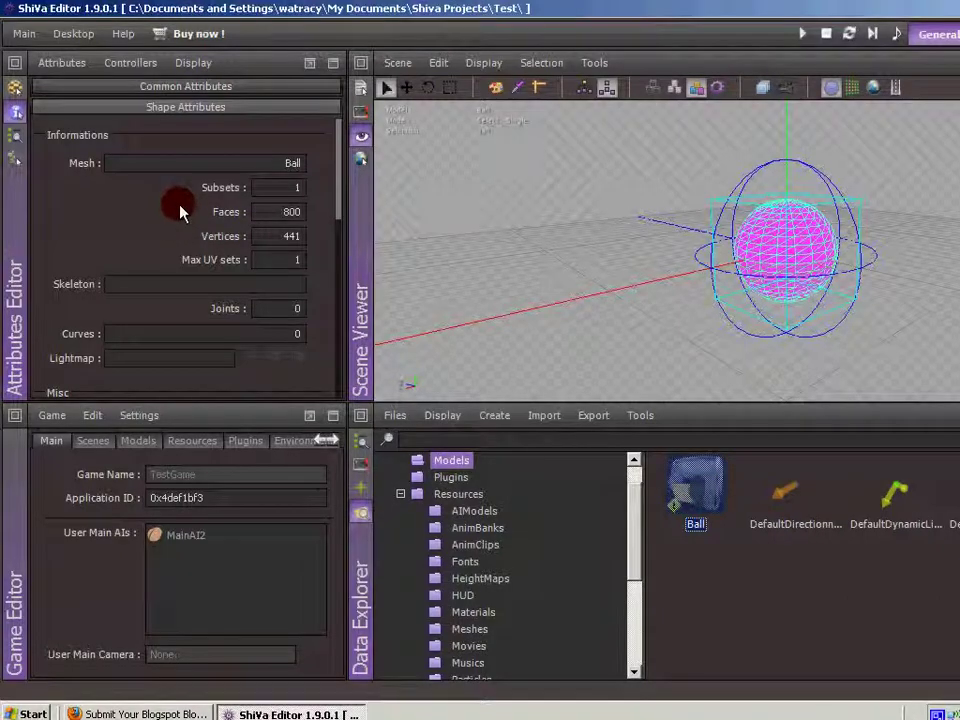
drag(336, 193, 321, 332)
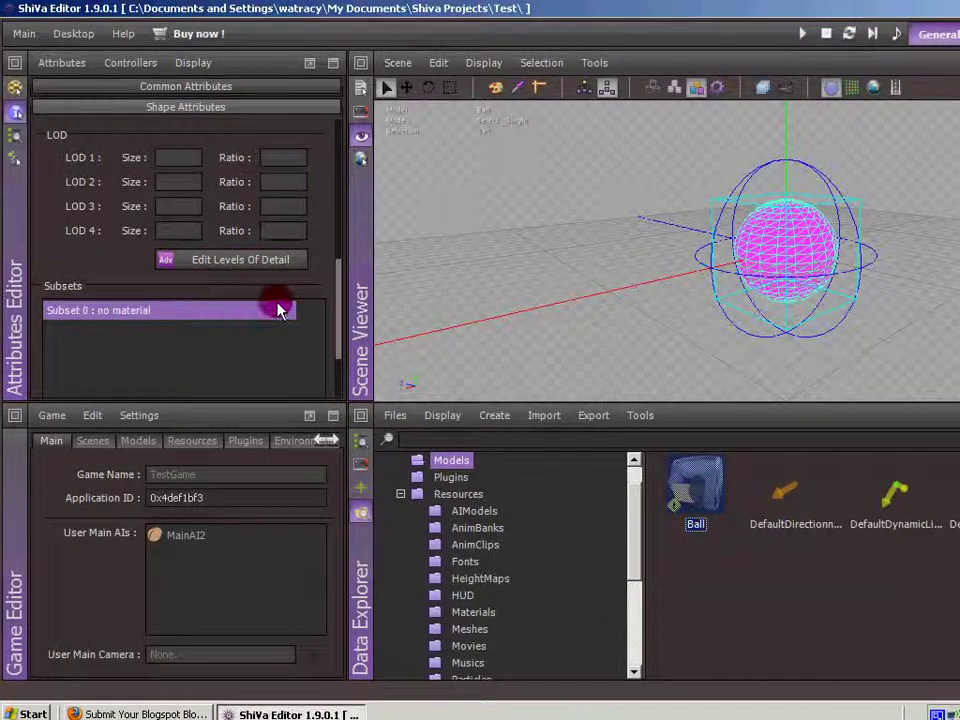
drag(336, 306, 378, 138)
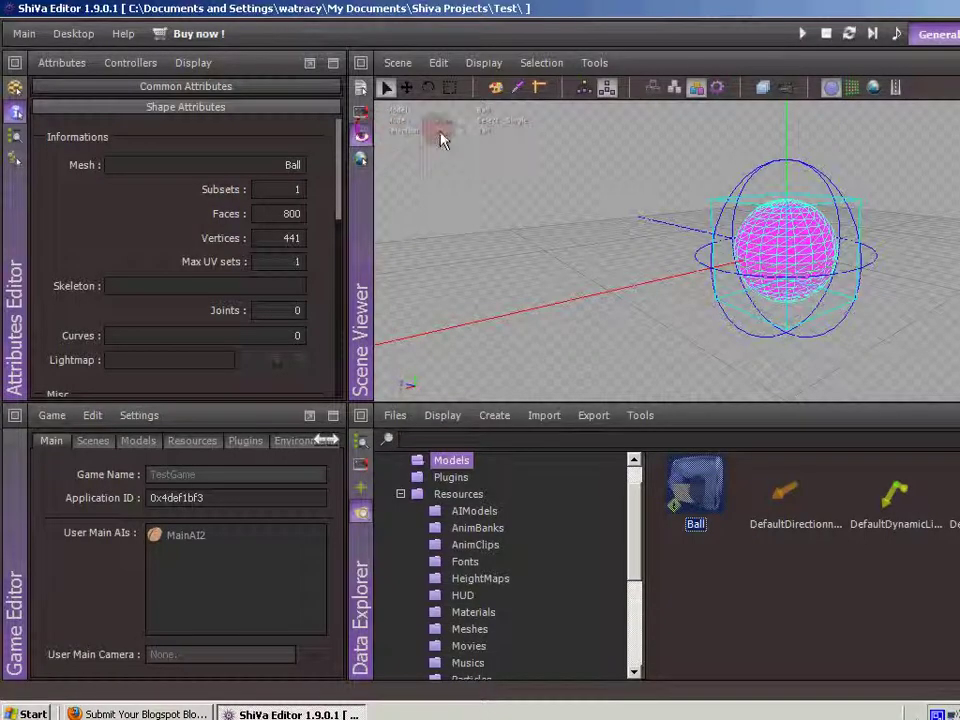
Browse the Attributes menu's Camera, Light, Sfx, Shape and Collider submenus.
click(70, 65)
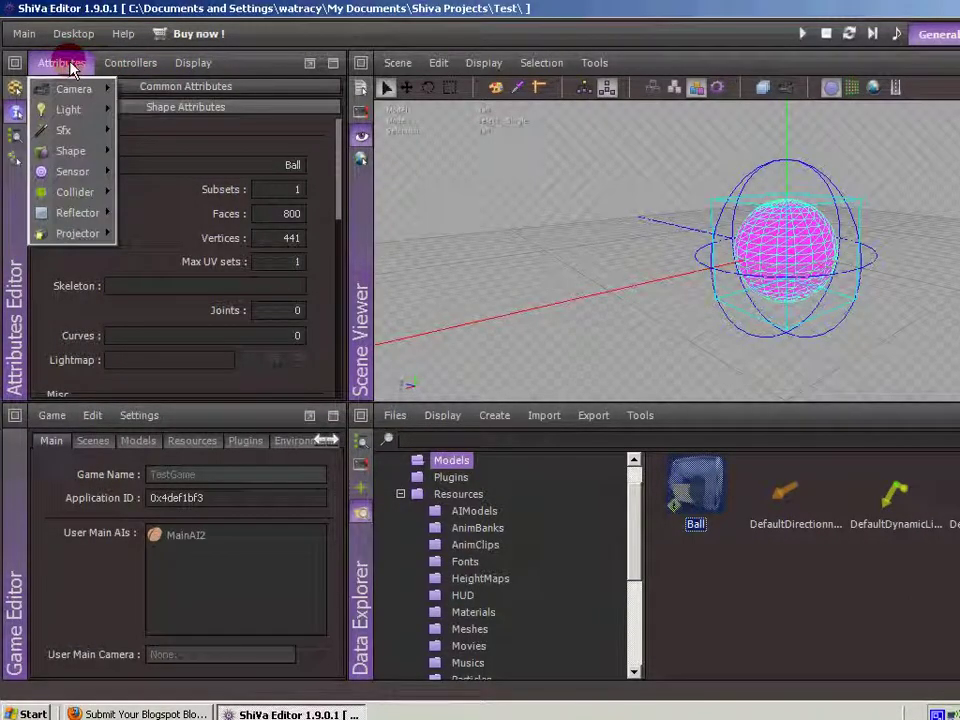
mouse_move(71, 114)
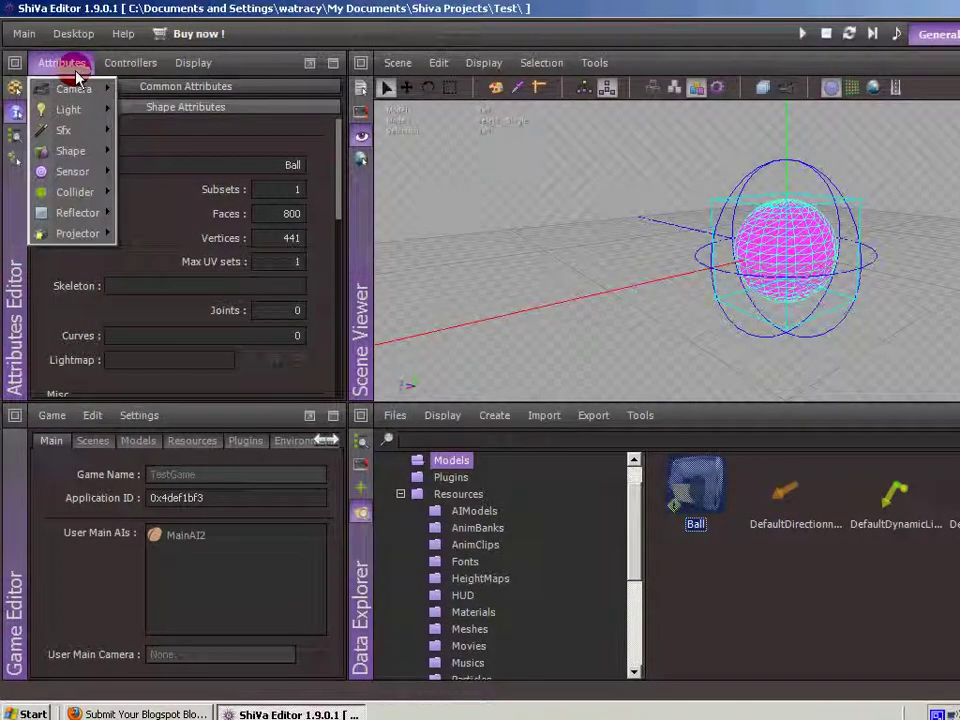
click(75, 88)
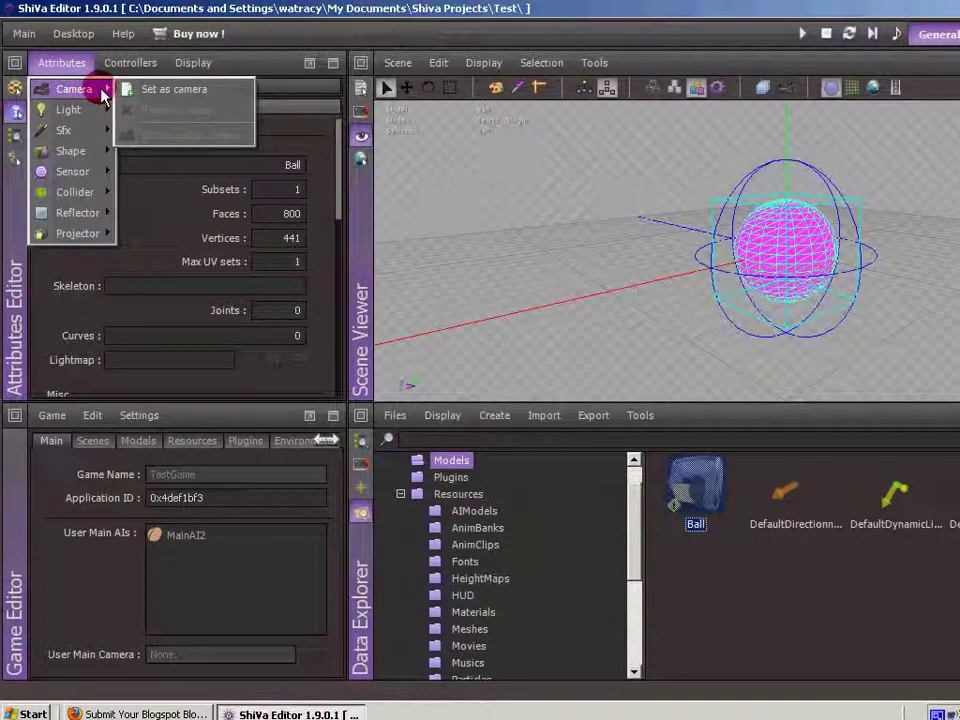
click(90, 111)
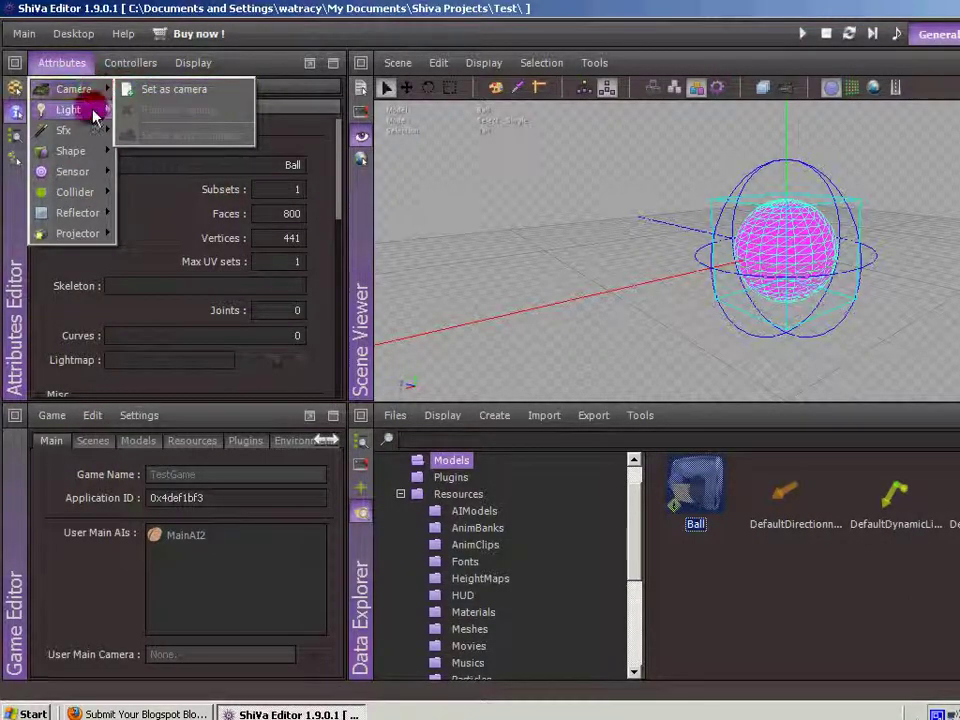
click(80, 132)
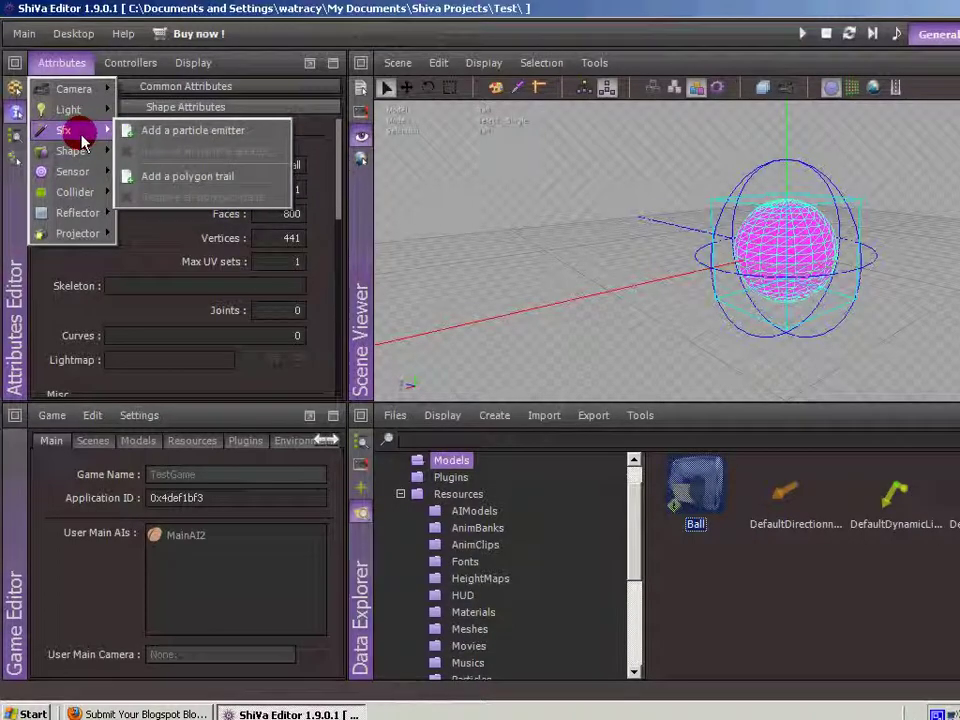
click(78, 151)
click(82, 193)
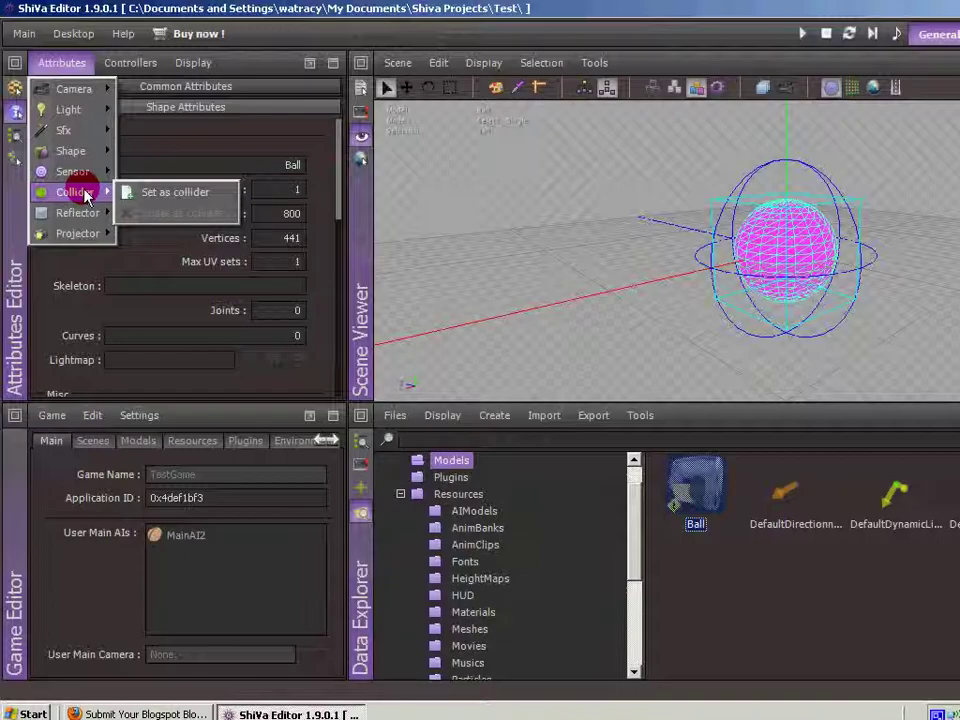
Set the Ball as a collider and expand Collider Attributes, which show no settings.
click(152, 192)
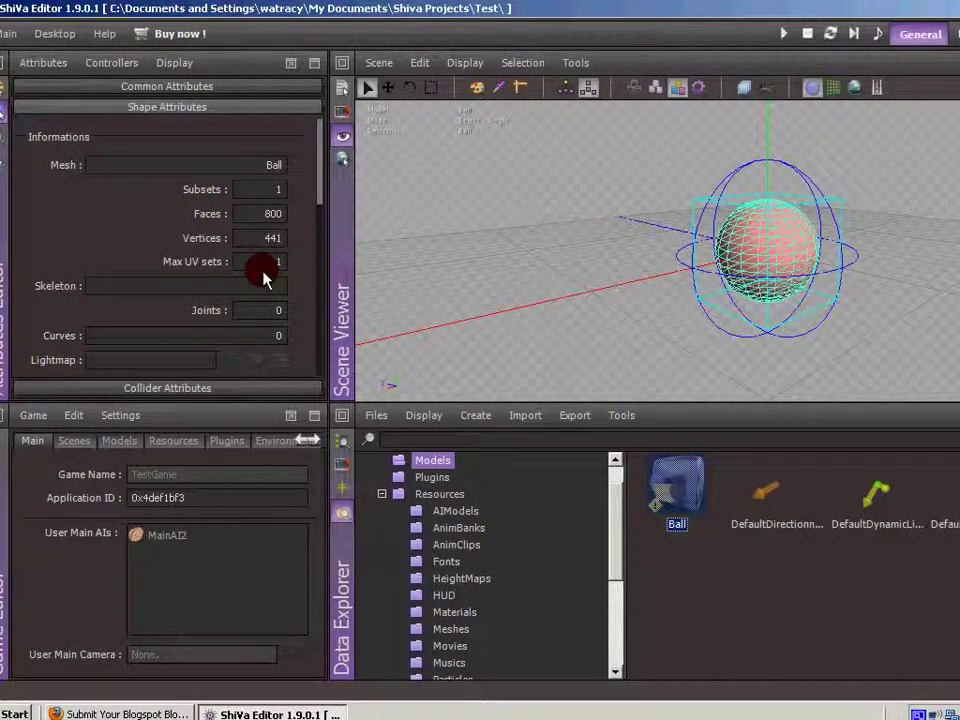
click(178, 388)
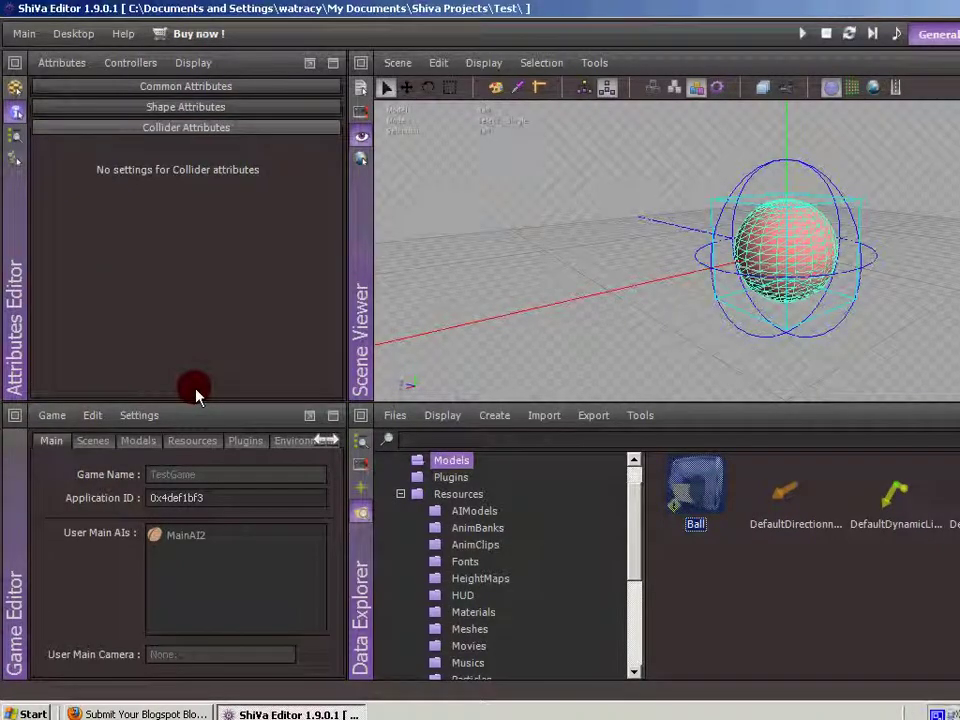
click(198, 128)
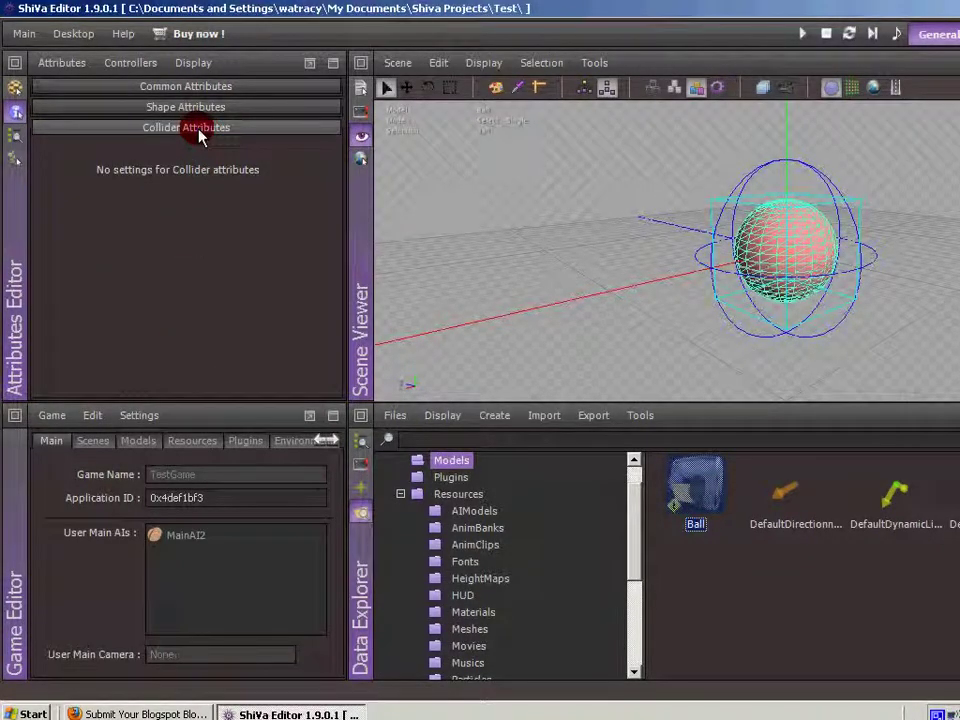
Look through the Attributes menu's Collider and Sensor submenus again.
click(74, 68)
click(80, 190)
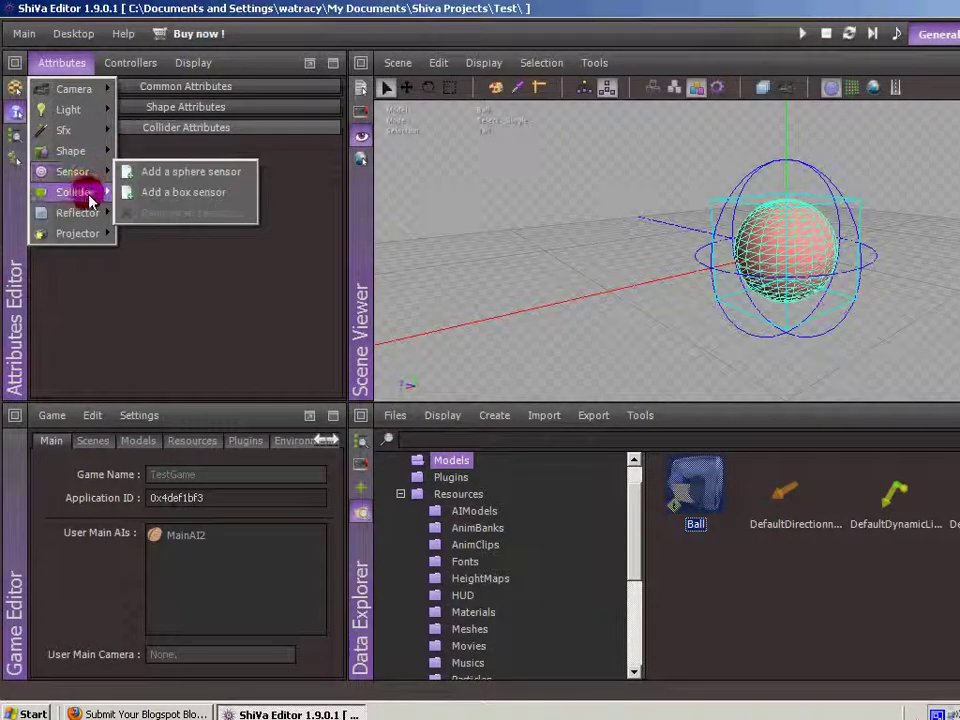
click(76, 171)
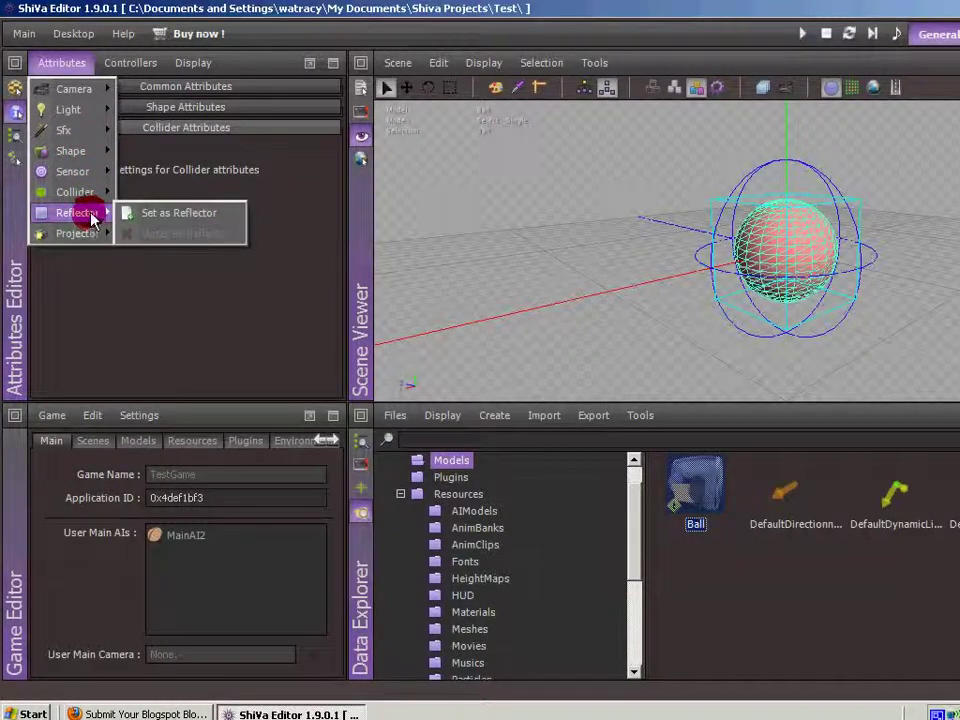
Unset the Ball as a collider and confirm with Yes in the Question dialog.
mouse_move(97, 140)
mouse_move(88, 193)
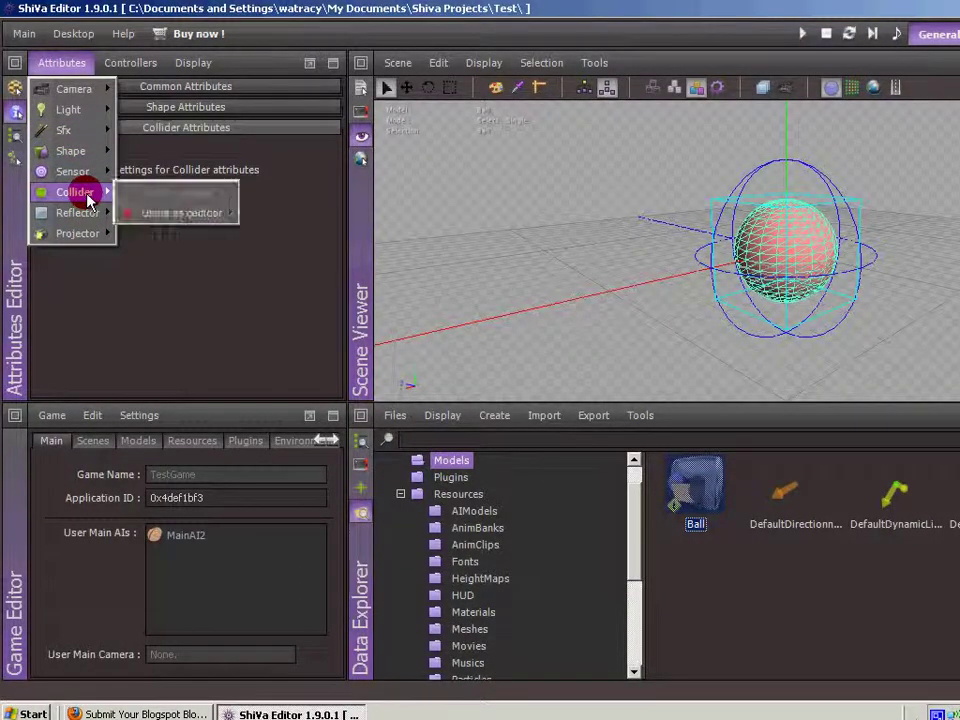
click(143, 220)
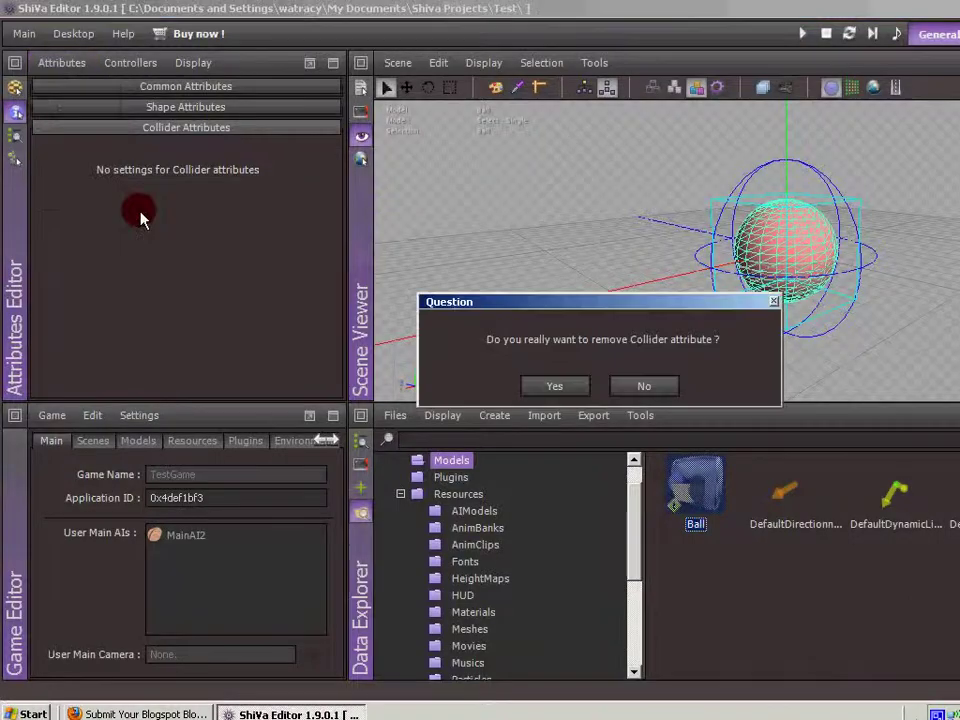
click(556, 387)
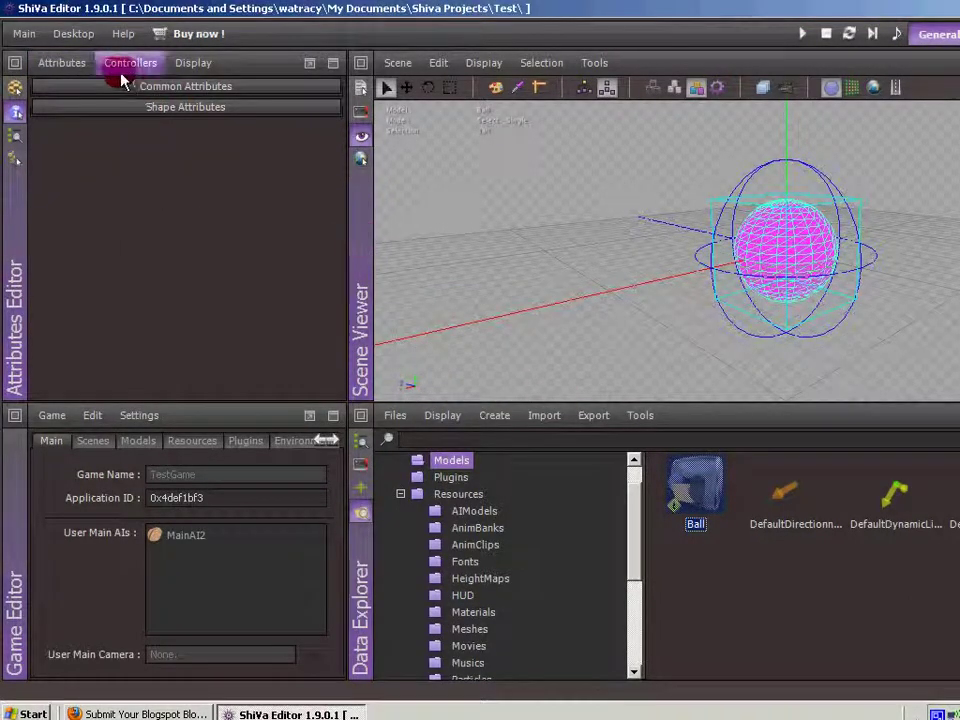
Reopen the Attributes menu, then move over to the Controllers menu.
click(88, 66)
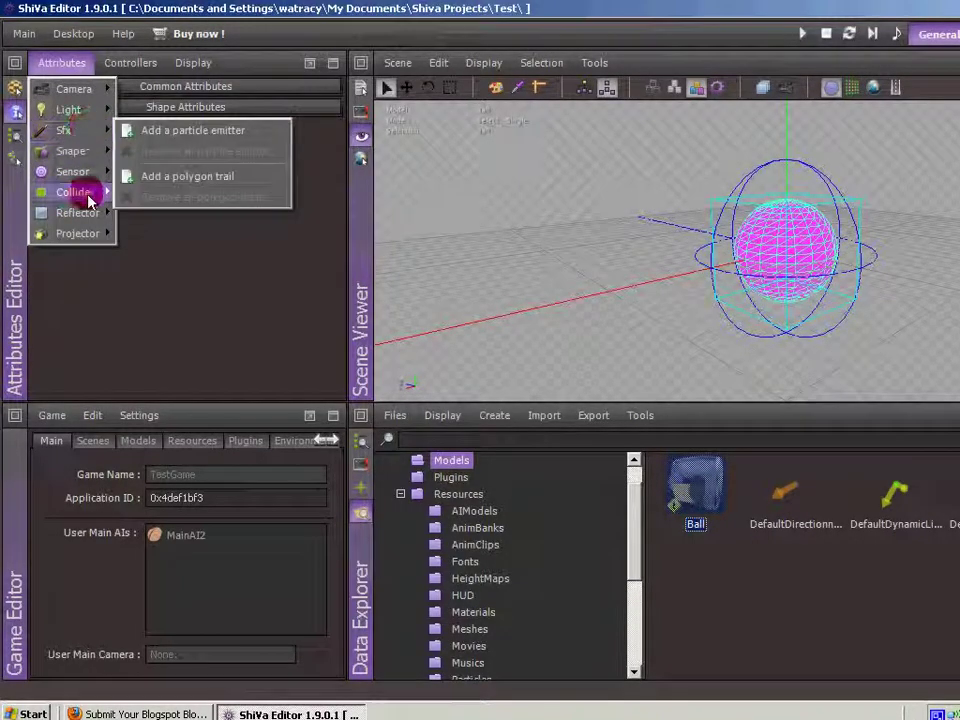
mouse_move(86, 214)
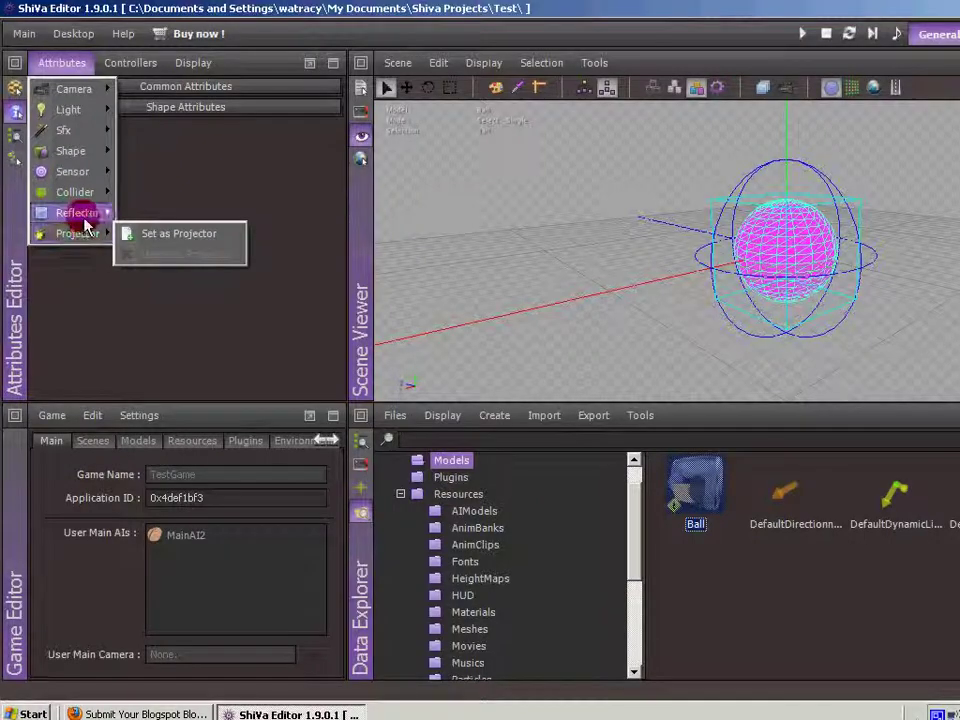
click(119, 66)
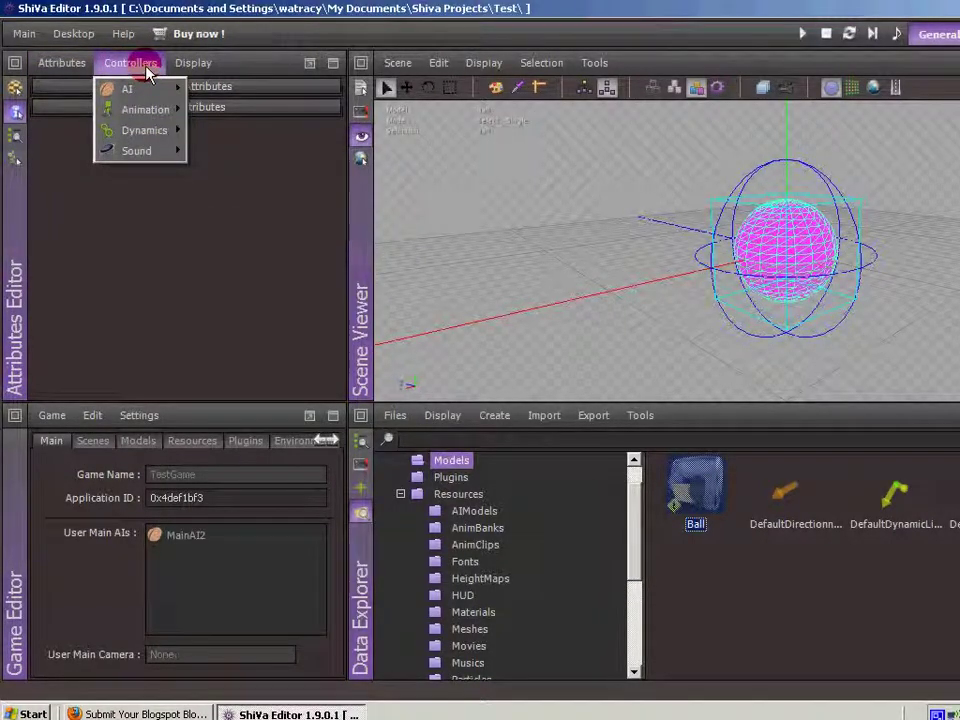
Create a Dynamics controller for the Ball and expand it to show Body 0 as a 5.20 sphere.
click(137, 92)
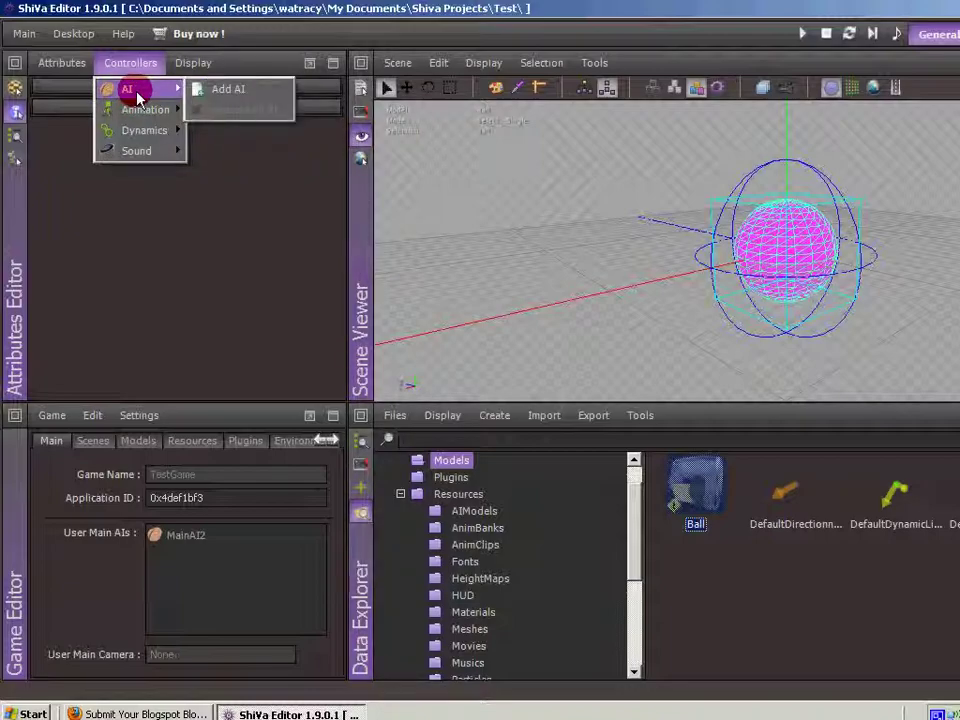
click(136, 109)
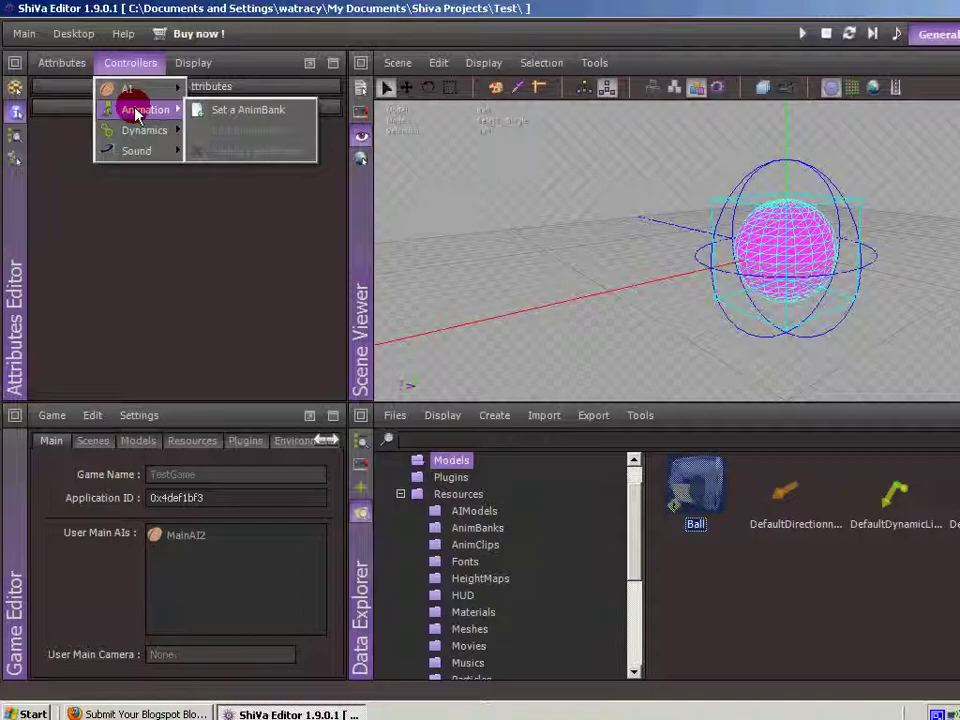
click(140, 130)
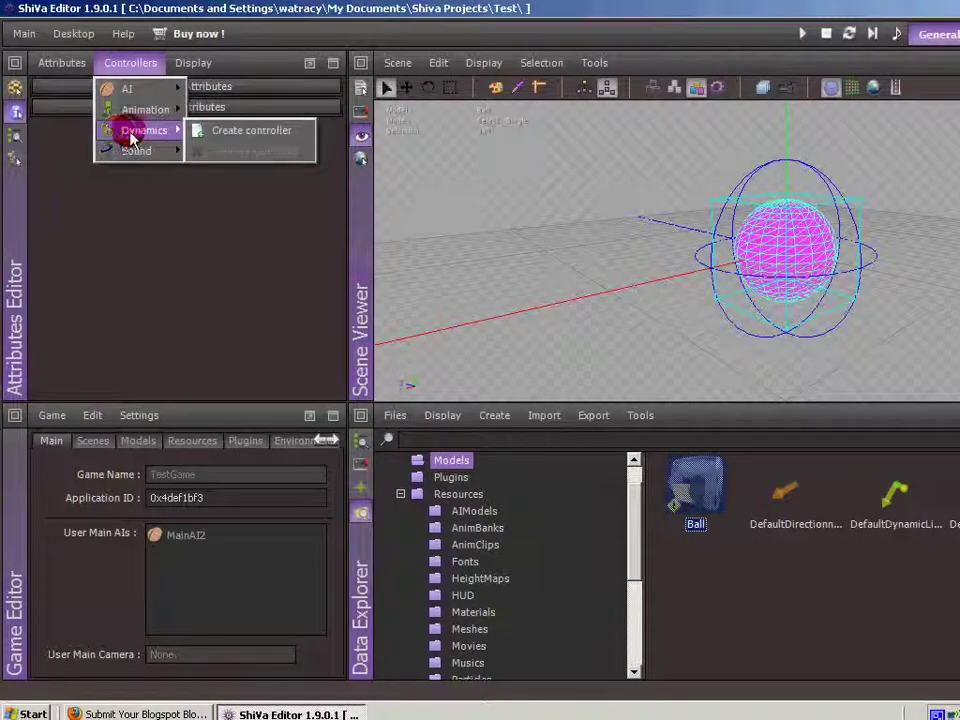
click(212, 139)
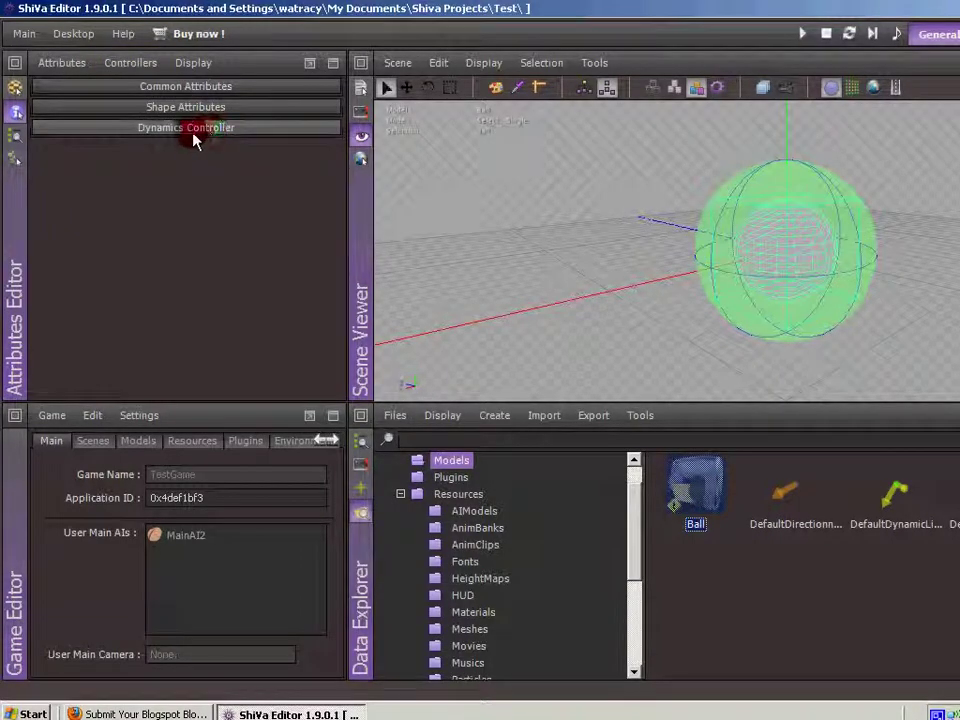
click(193, 128)
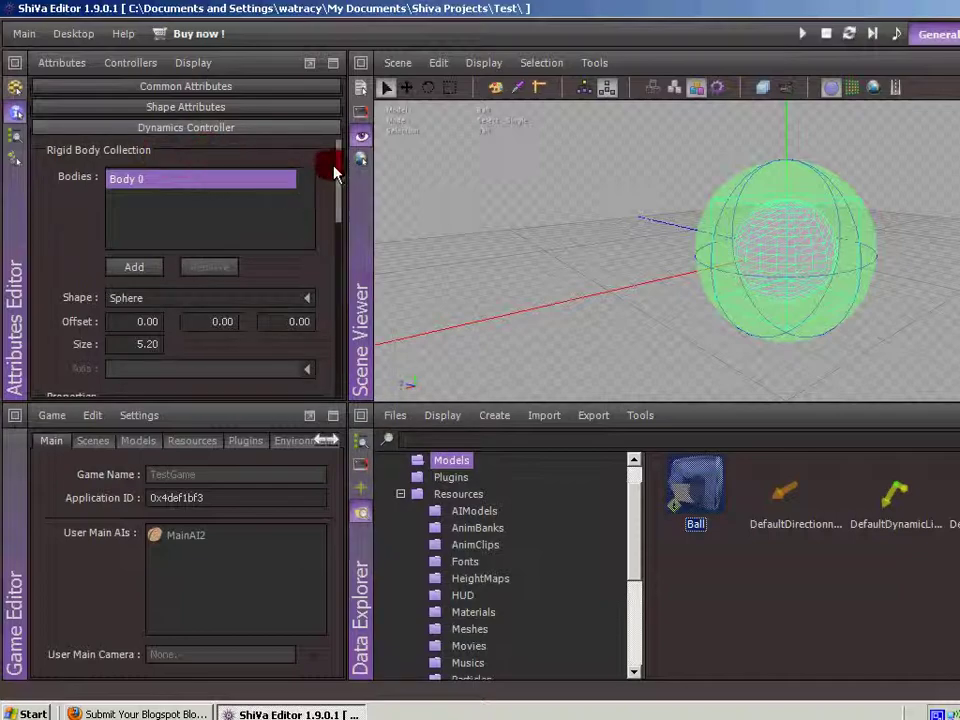
drag(335, 173, 330, 137)
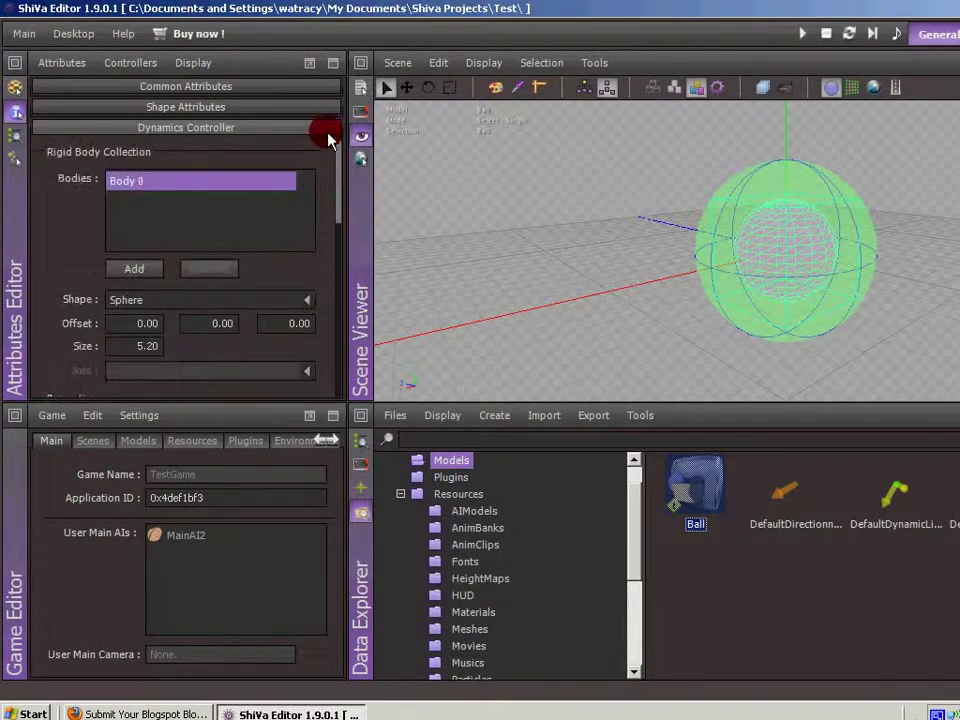
Browse the panel's Display and Controllers menus, then close them without adding anything.
click(180, 64)
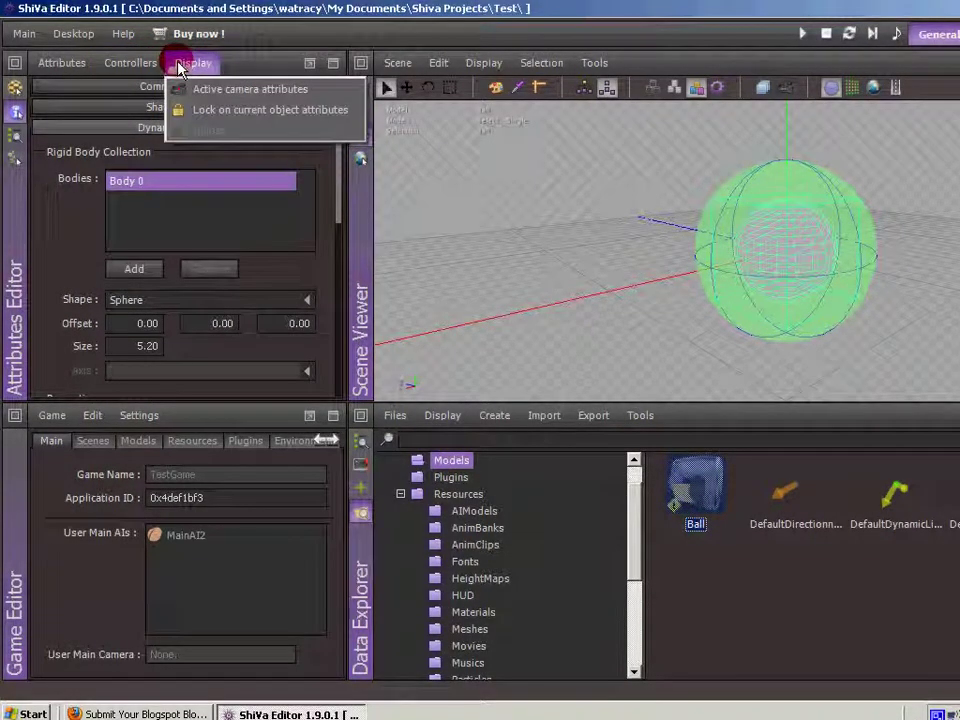
mouse_move(125, 63)
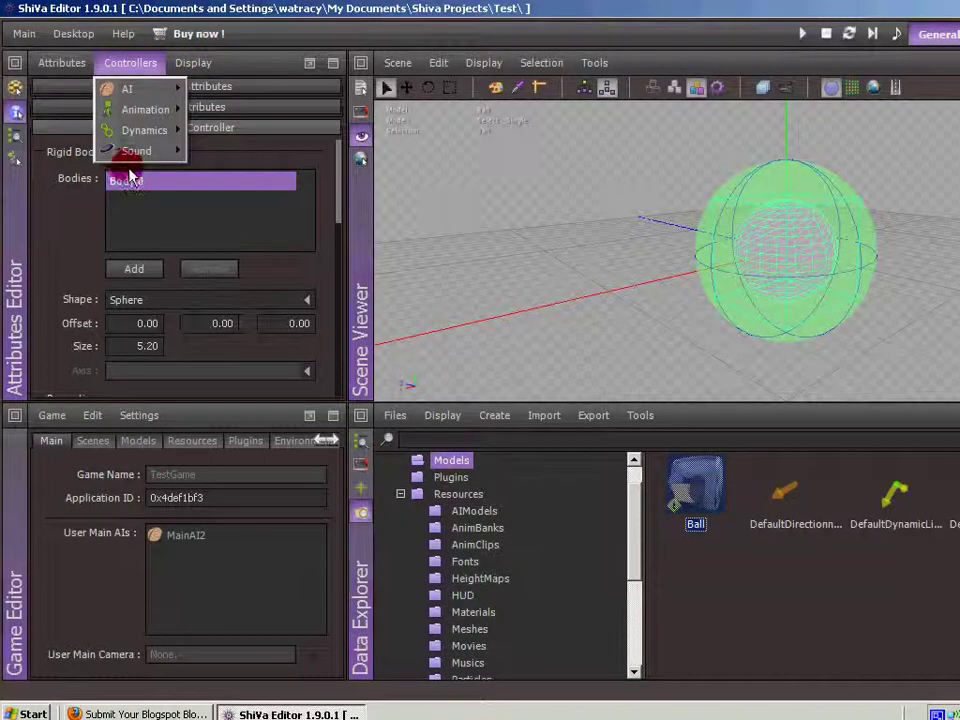
mouse_move(135, 152)
click(123, 66)
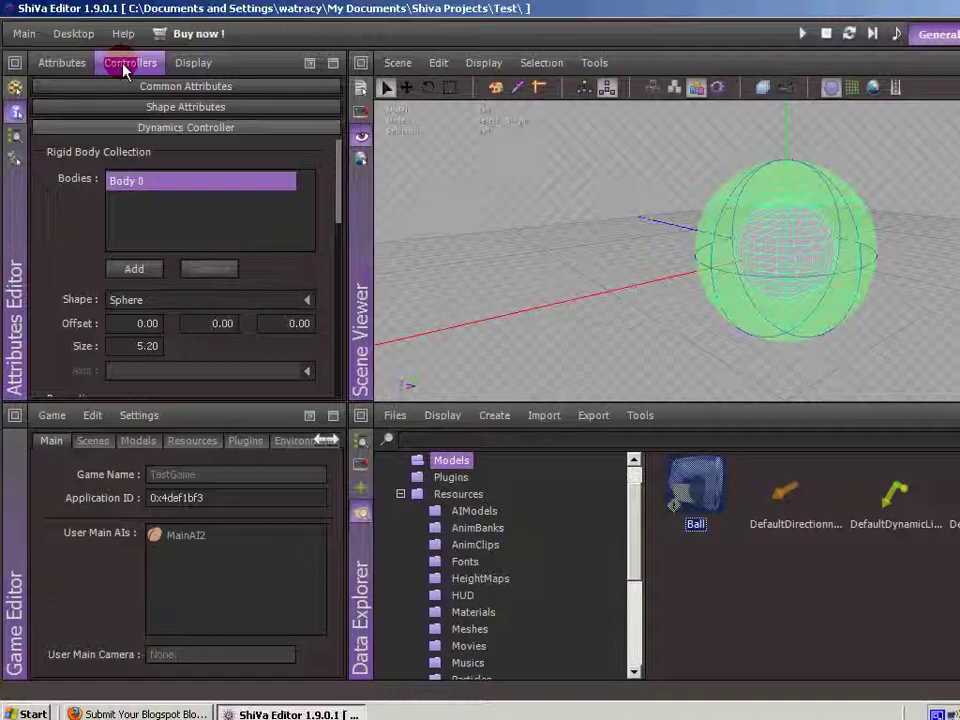
Open scene Level1, saving the Ball model, then select its main camera and ball.
click(91, 441)
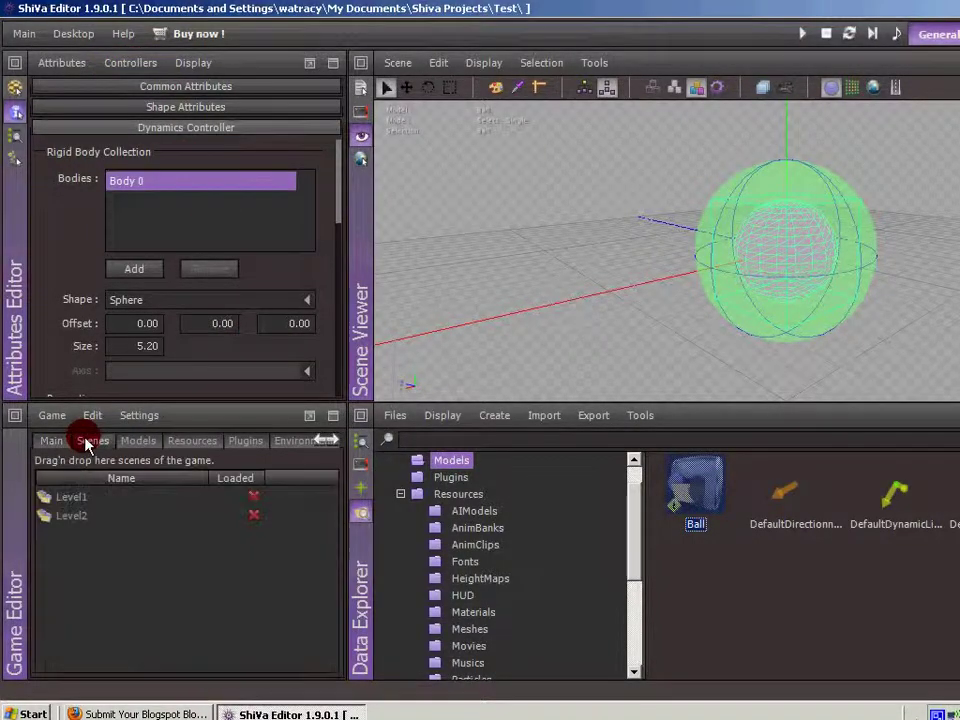
double_click(73, 497)
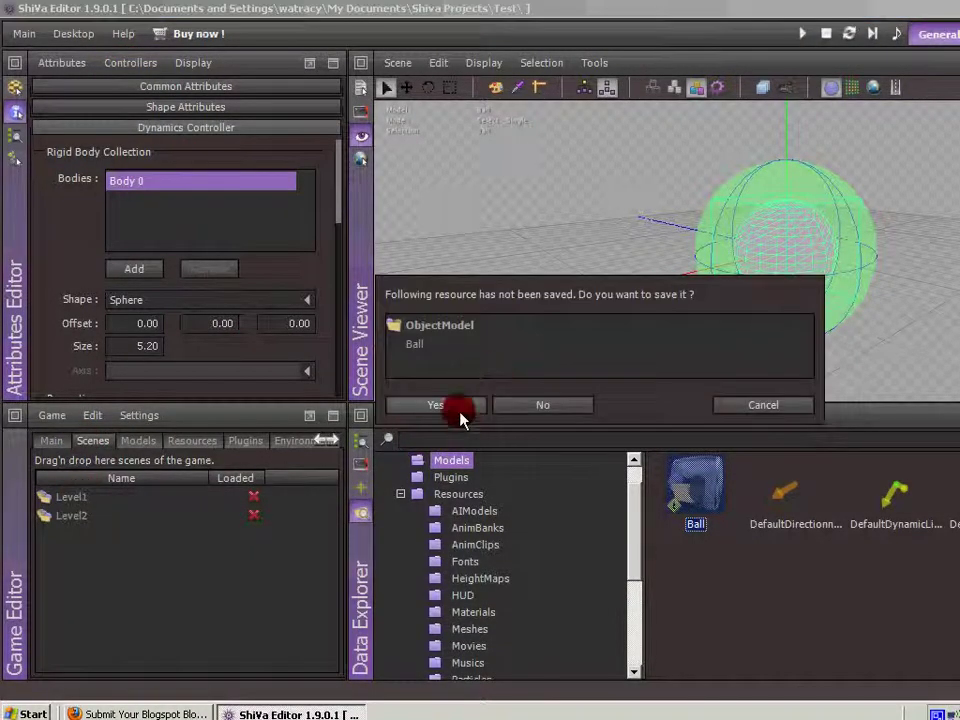
click(458, 408)
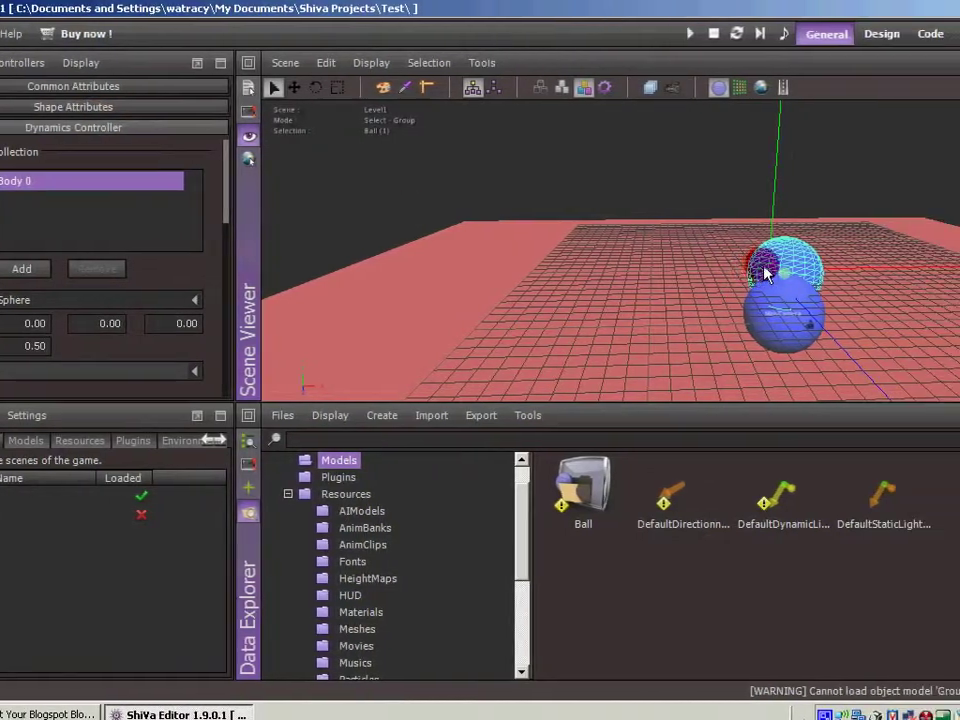
click(780, 290)
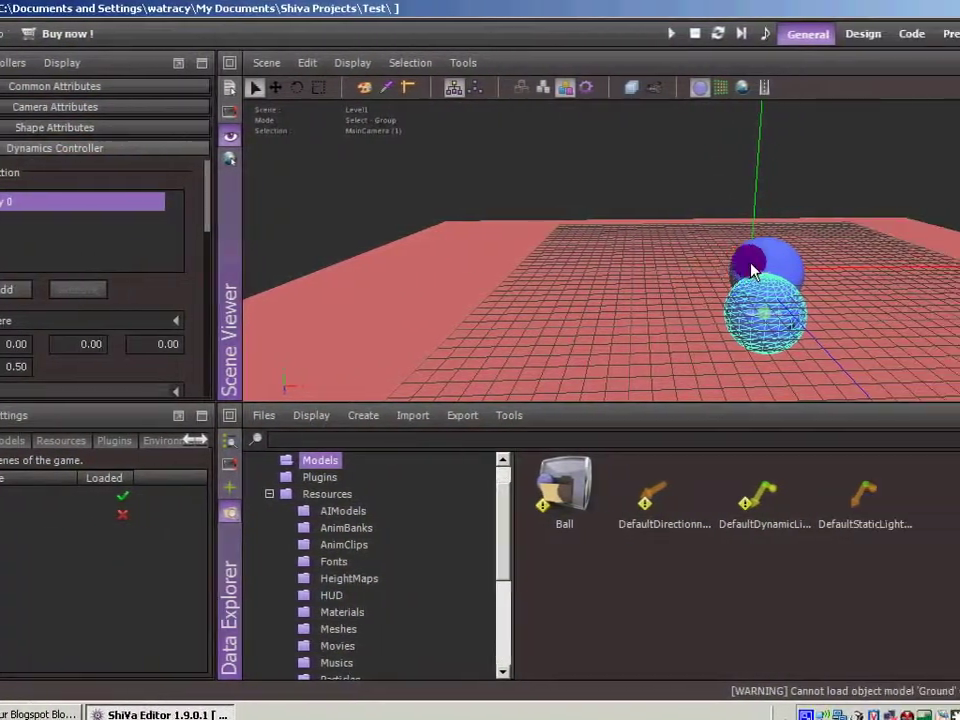
click(752, 270)
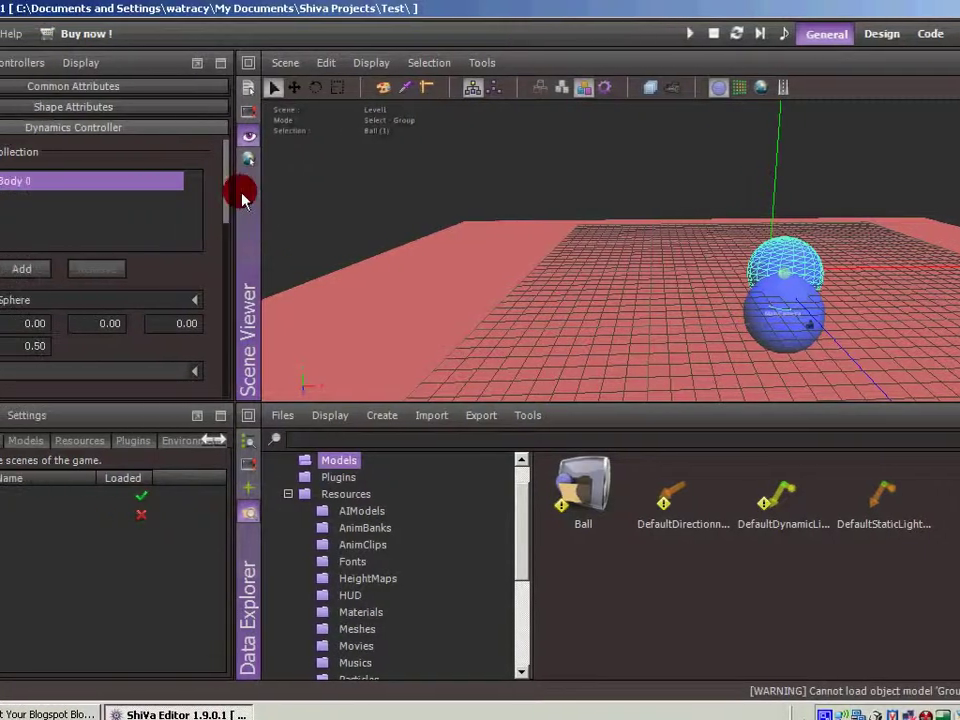
Select the red ground plane and expand its Shape Attributes and Common Attributes.
click(375, 294)
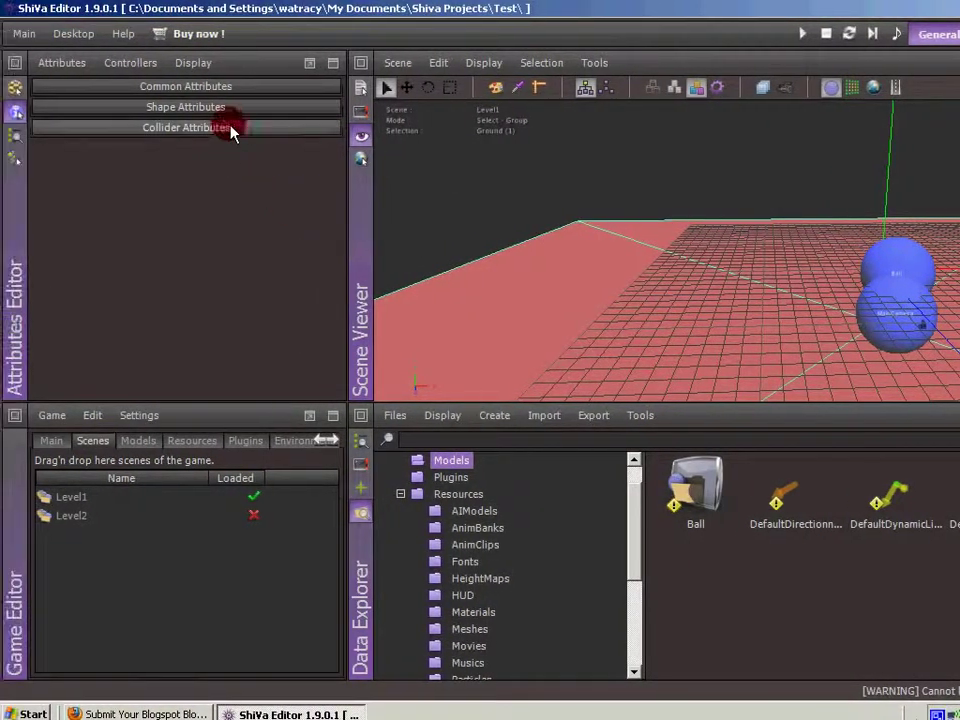
click(190, 107)
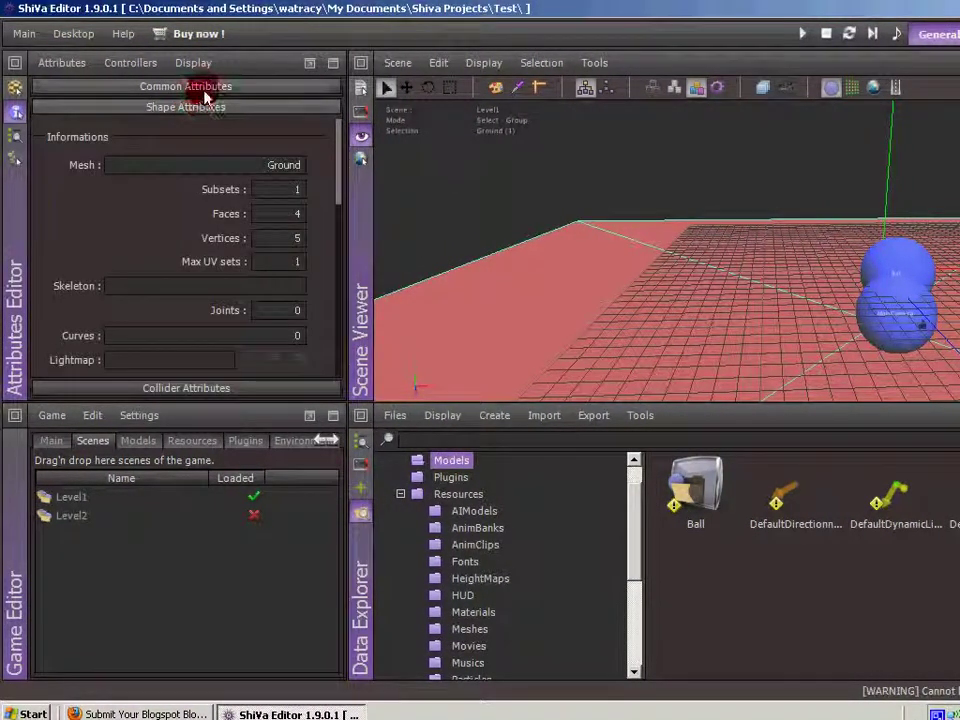
click(204, 90)
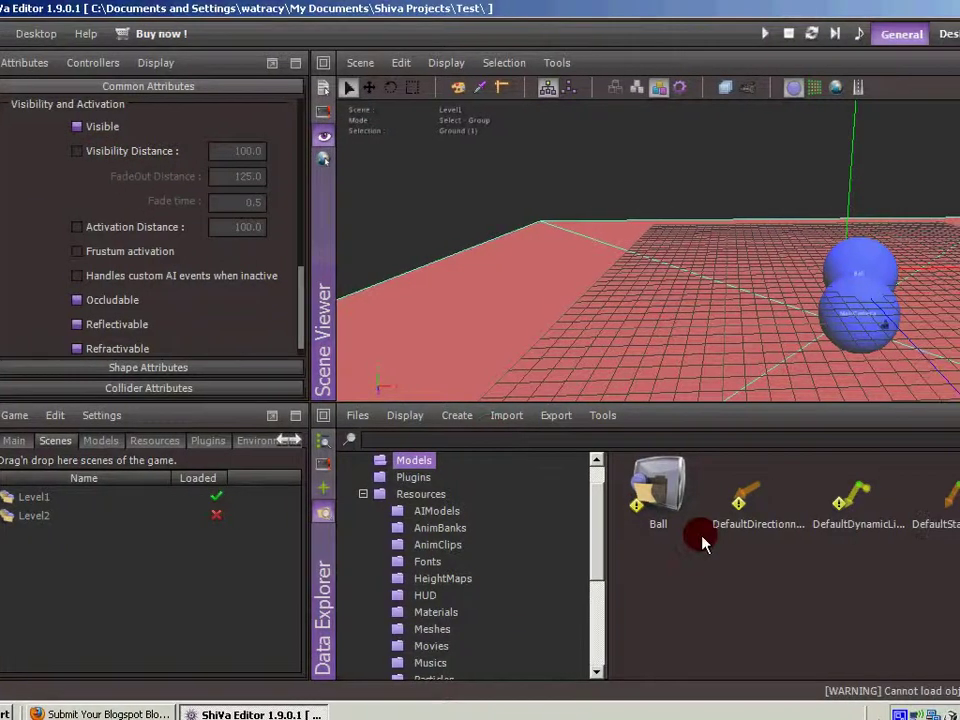
Drop DefaultDirectionalLight into Level1 and expand its Light Attributes.
drag(708, 512, 713, 274)
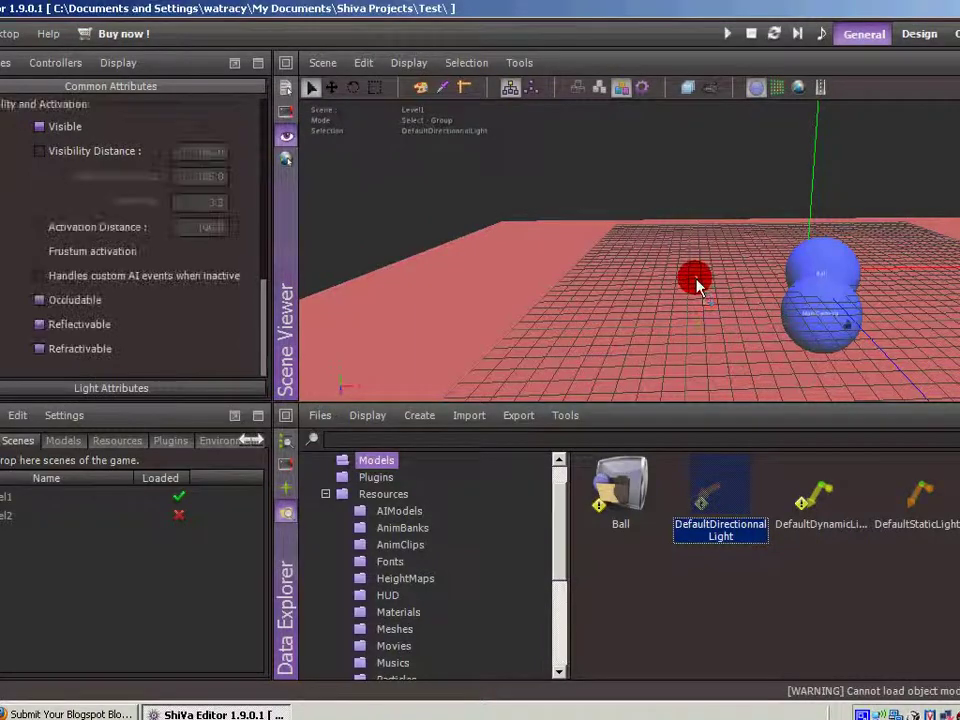
click(114, 387)
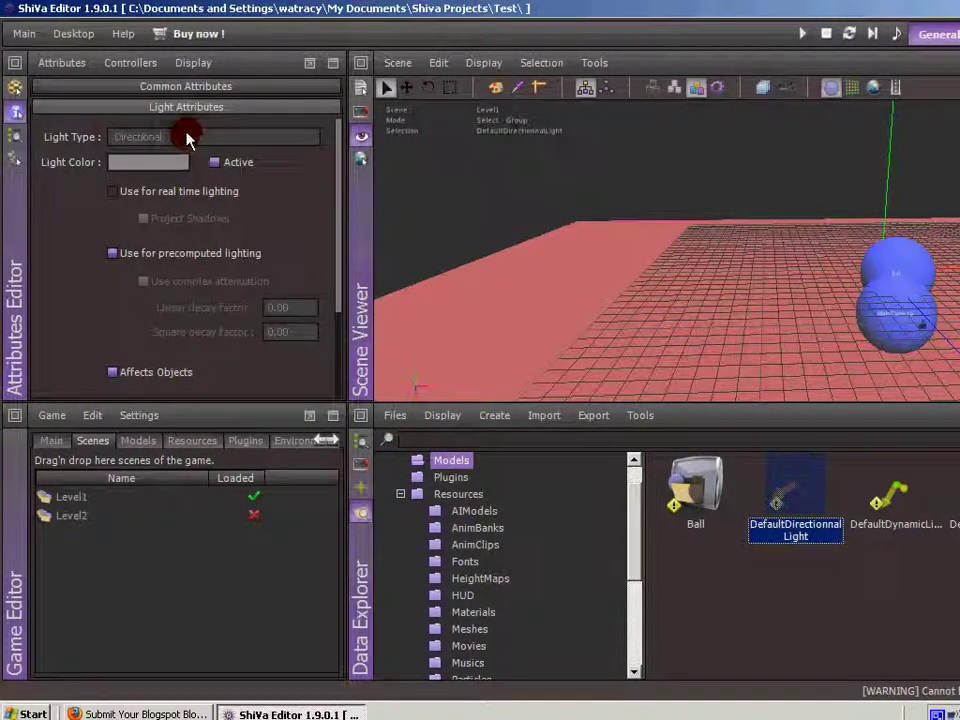